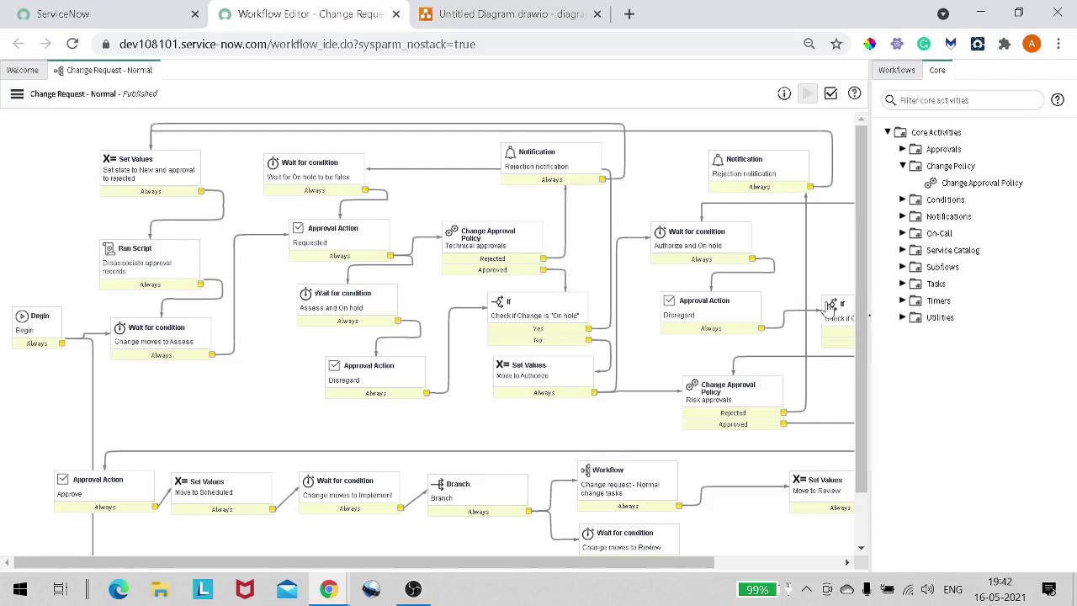
Open the Technical approvals activity in the workflow and examine its name and the approval policy it uses.
double_click(499, 257)
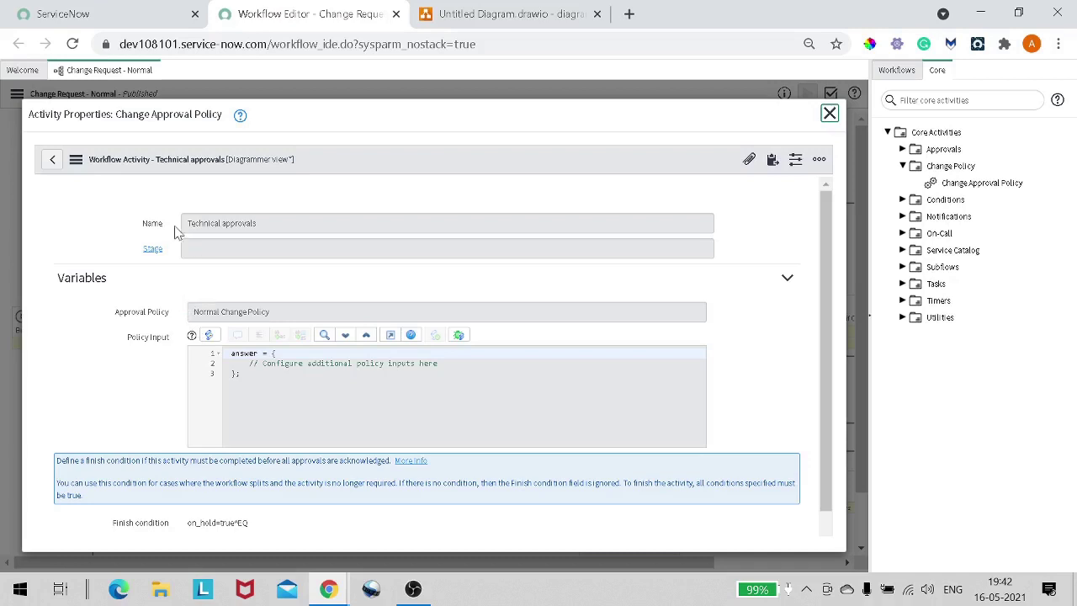
drag(182, 224, 273, 217)
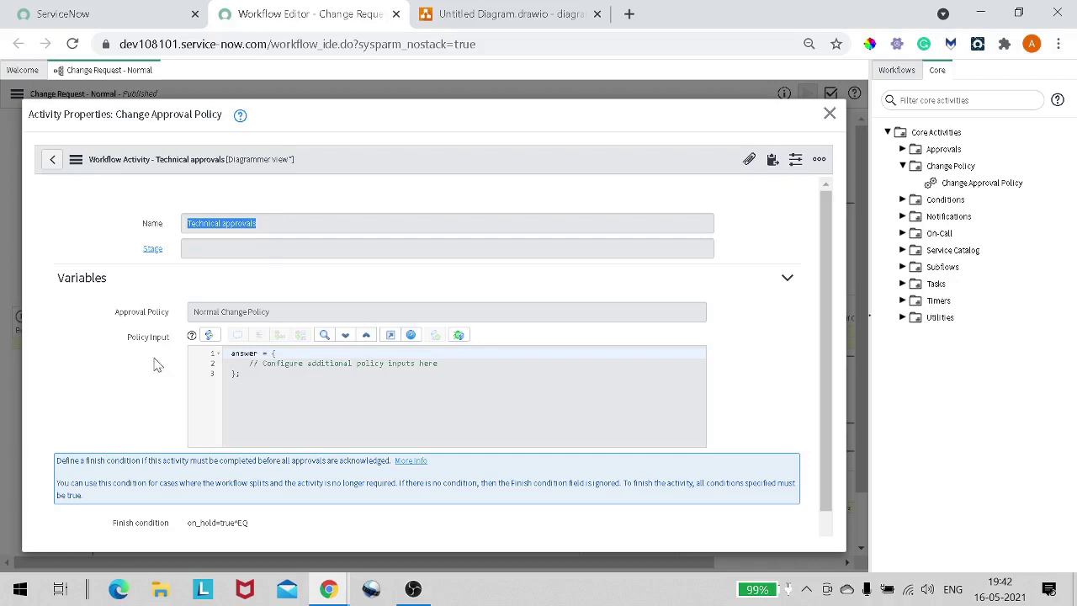
drag(113, 313, 320, 312)
scroll(327, 314, down, 1)
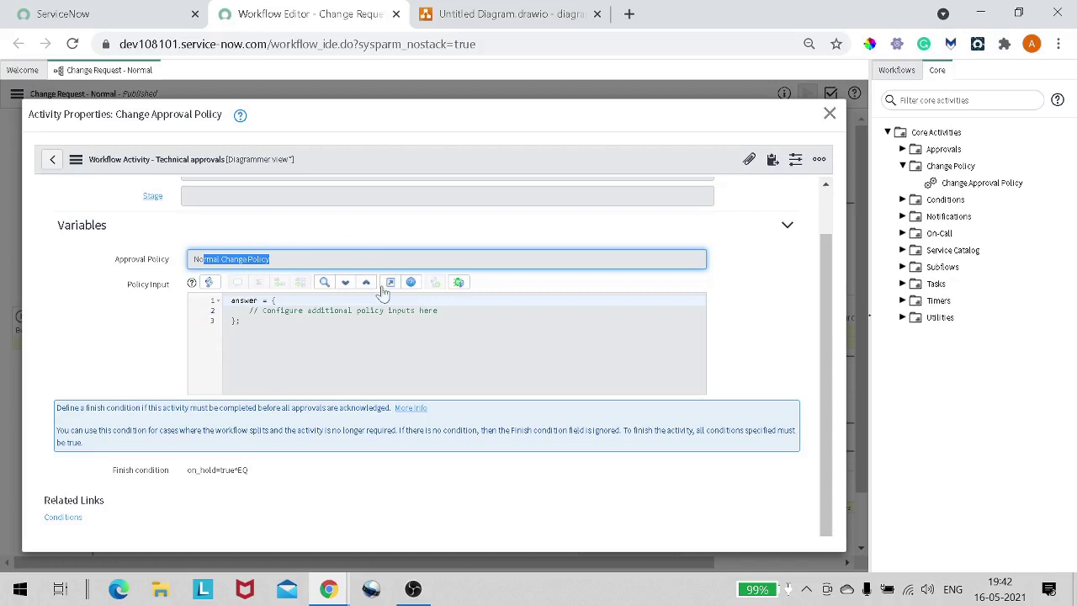
drag(92, 261, 198, 266)
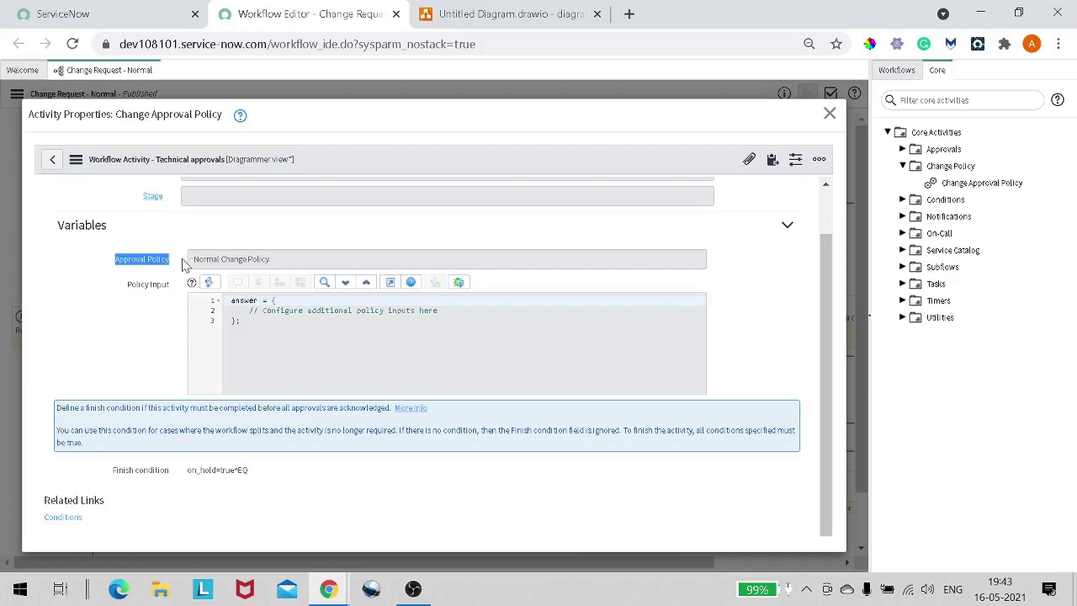
click(181, 263)
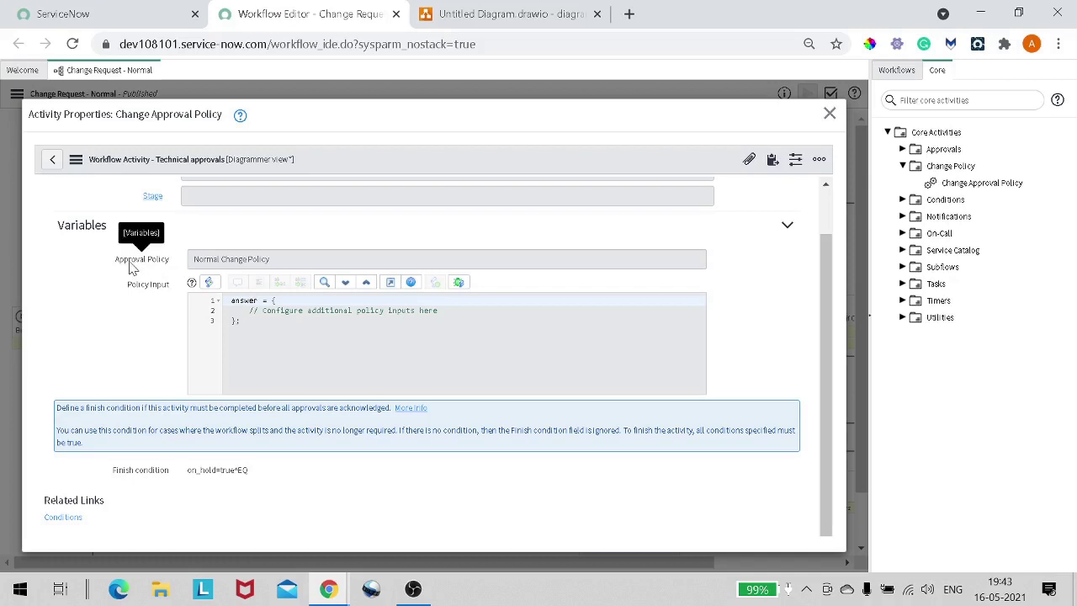
scroll(217, 304, up, 2)
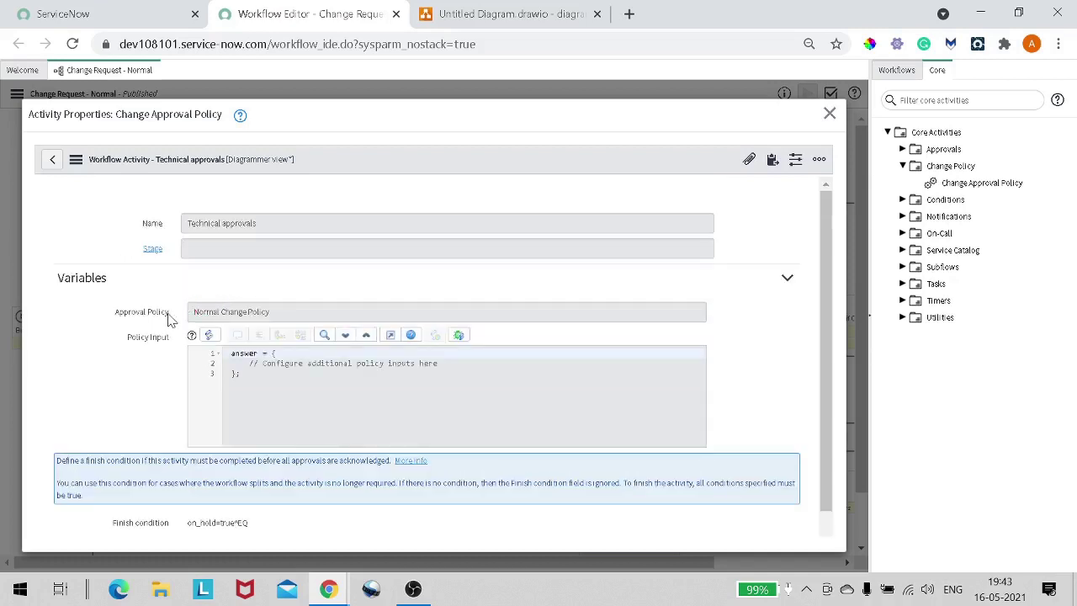
drag(171, 313, 122, 314)
click(118, 316)
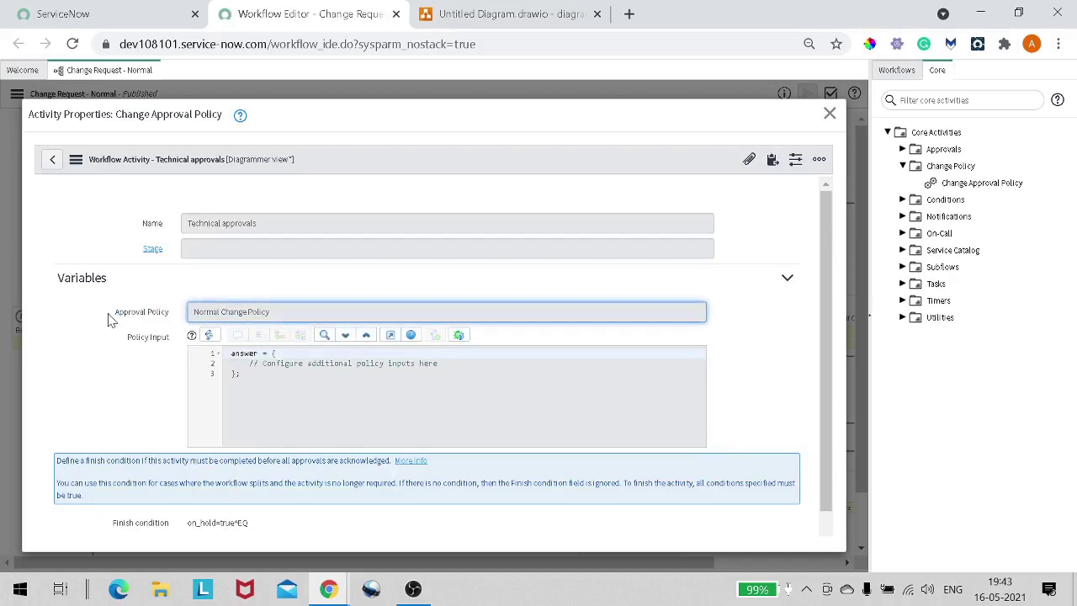
drag(278, 312, 206, 312)
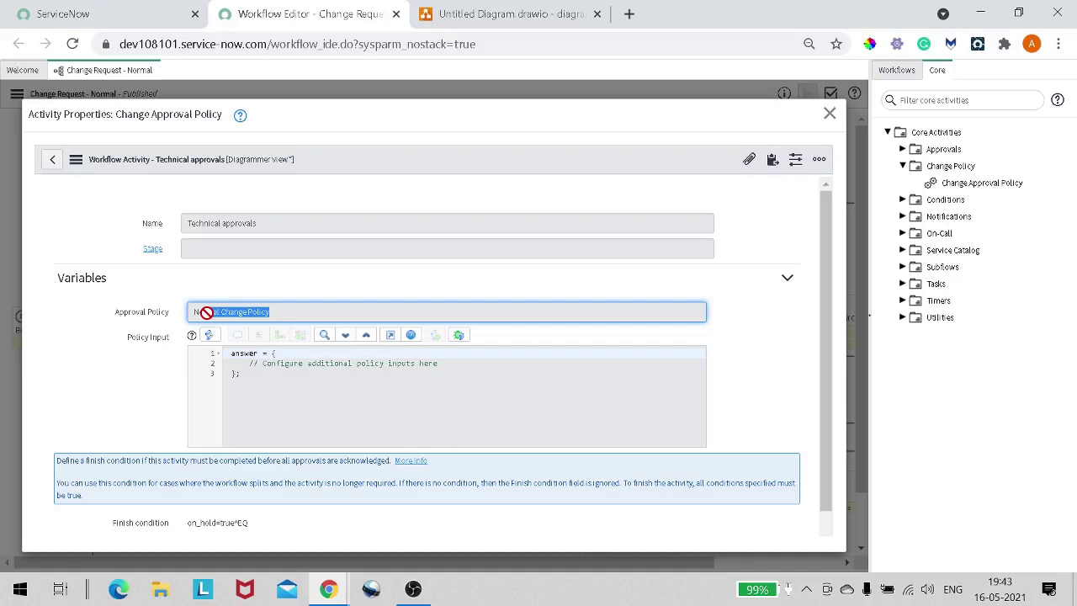
drag(206, 312, 128, 322)
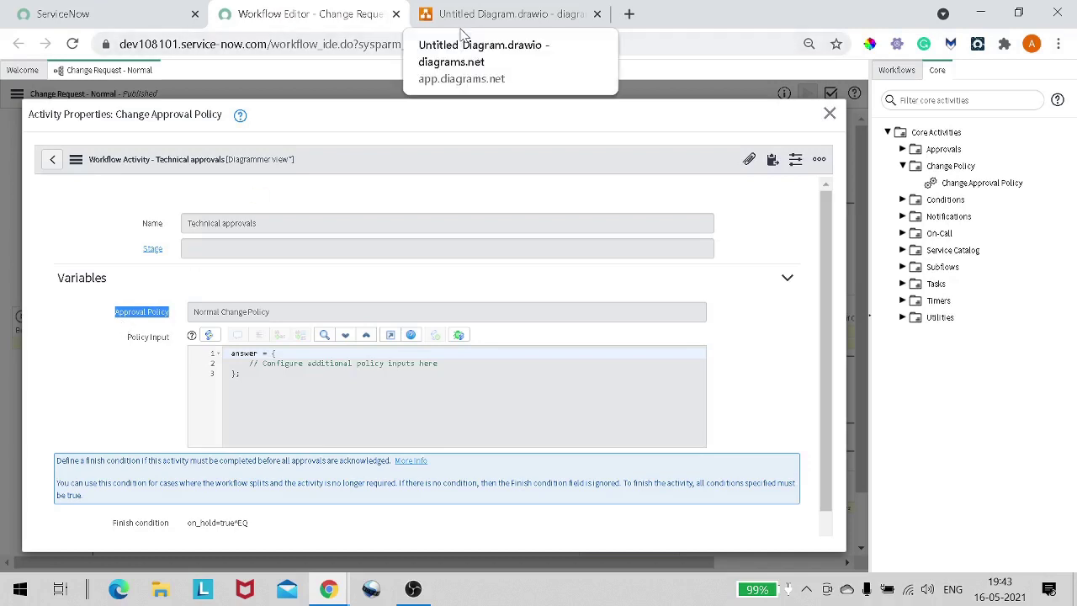
Find the Change Policy modules by filtering the main ServiceNow navigator for "change" and open Change Approval Policies in a new browser tab.
click(132, 18)
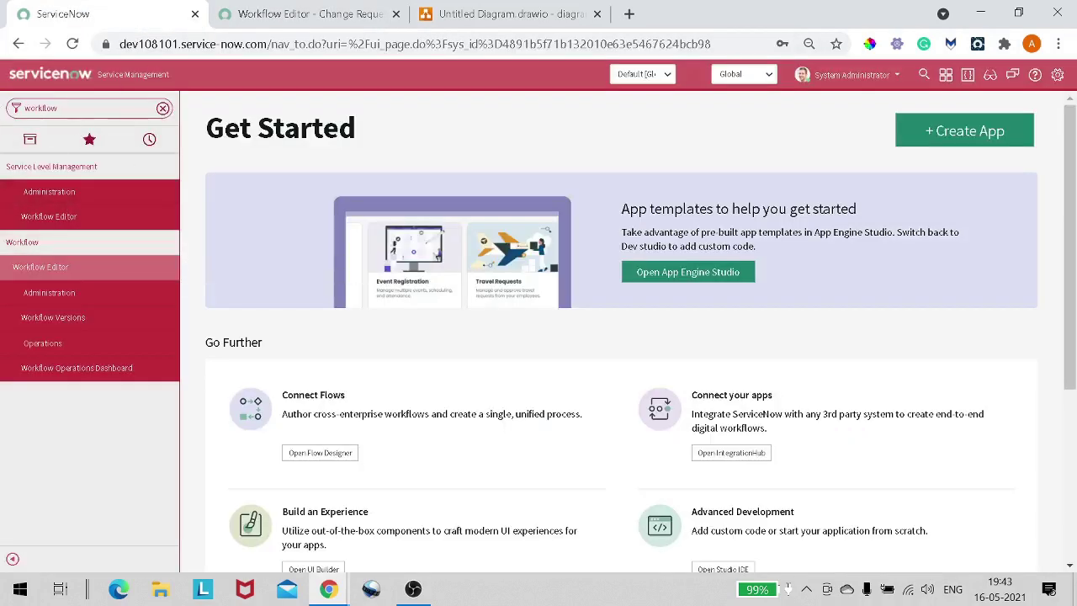
click(162, 108)
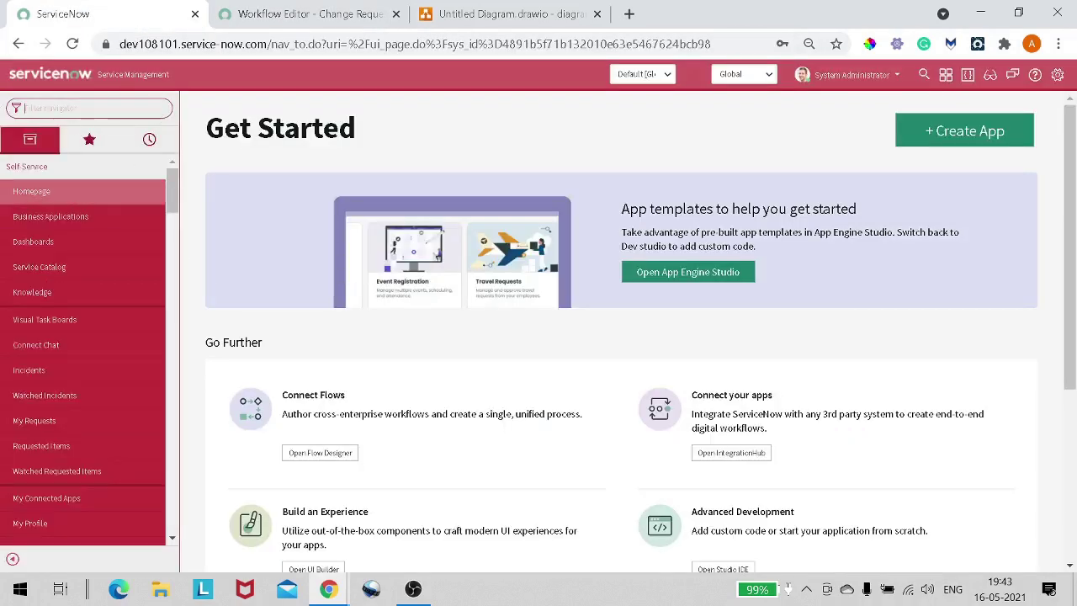
text(change)
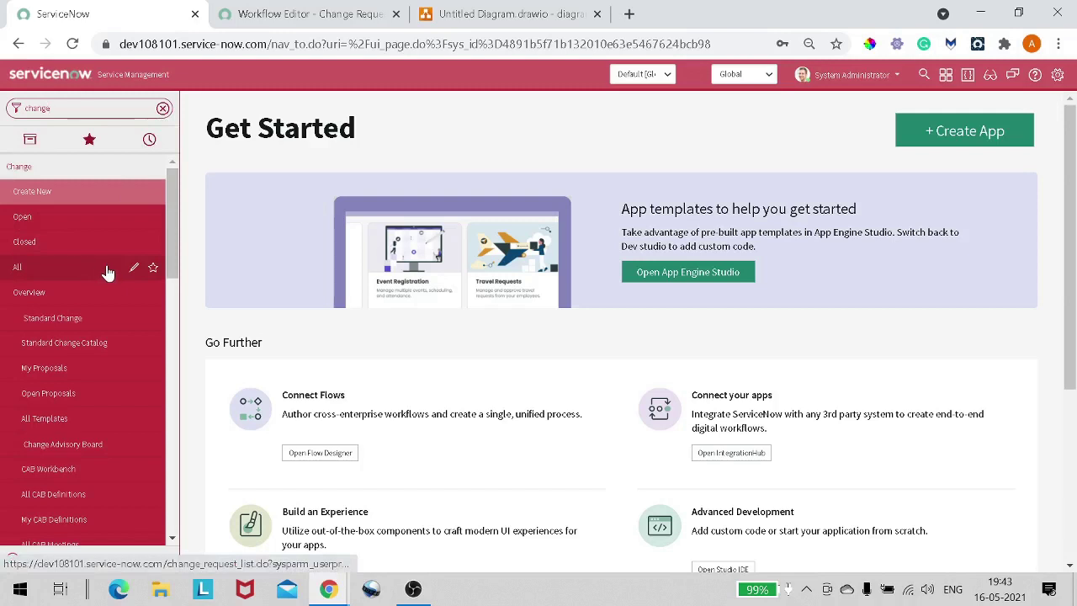
scroll(107, 278, down, 2)
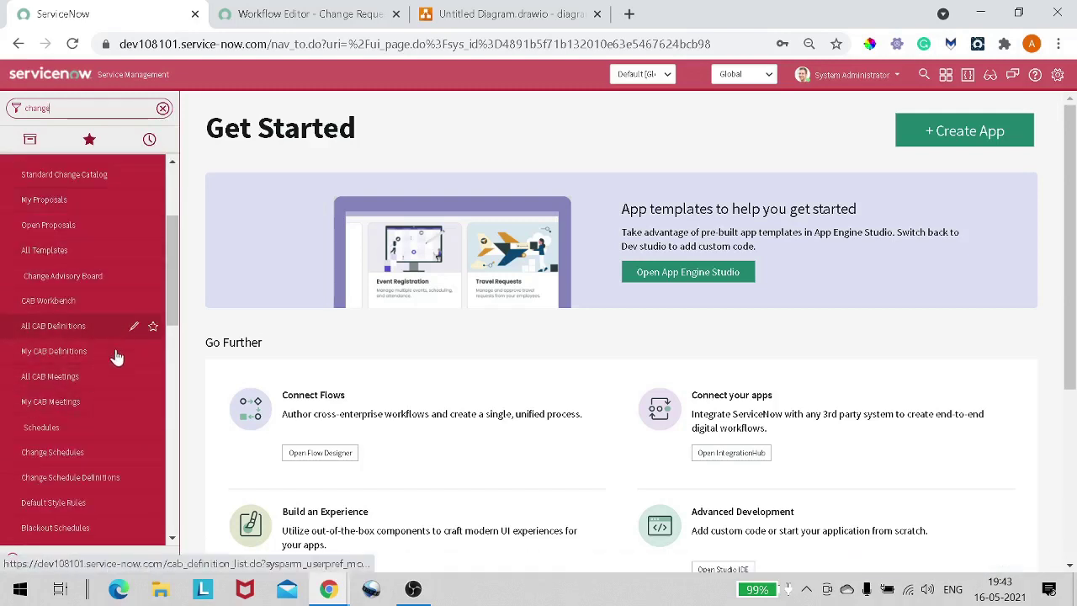
scroll(116, 383, down, 2)
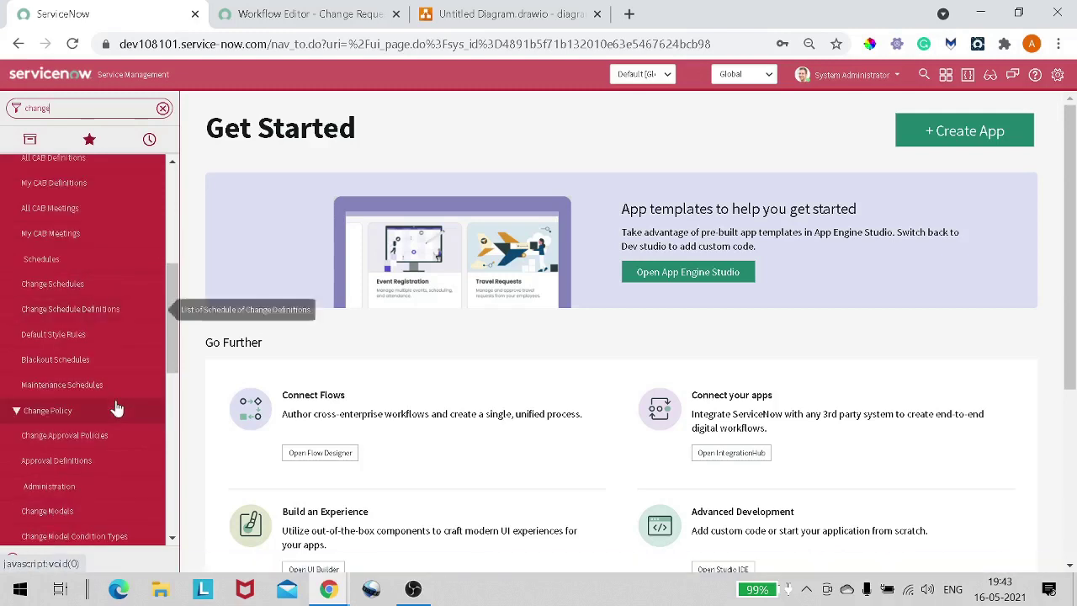
click(78, 412)
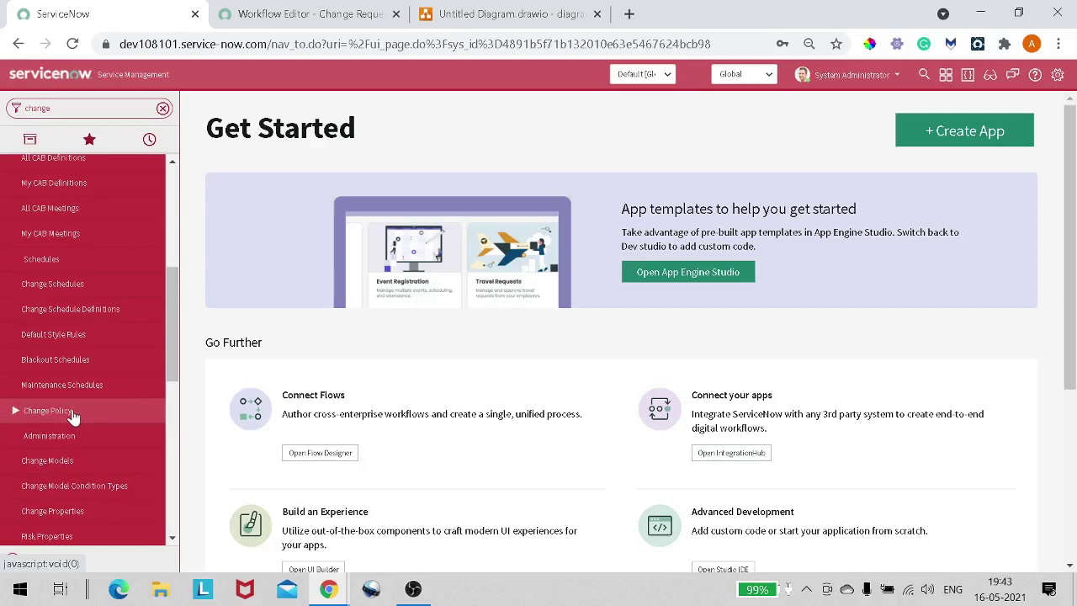
click(73, 416)
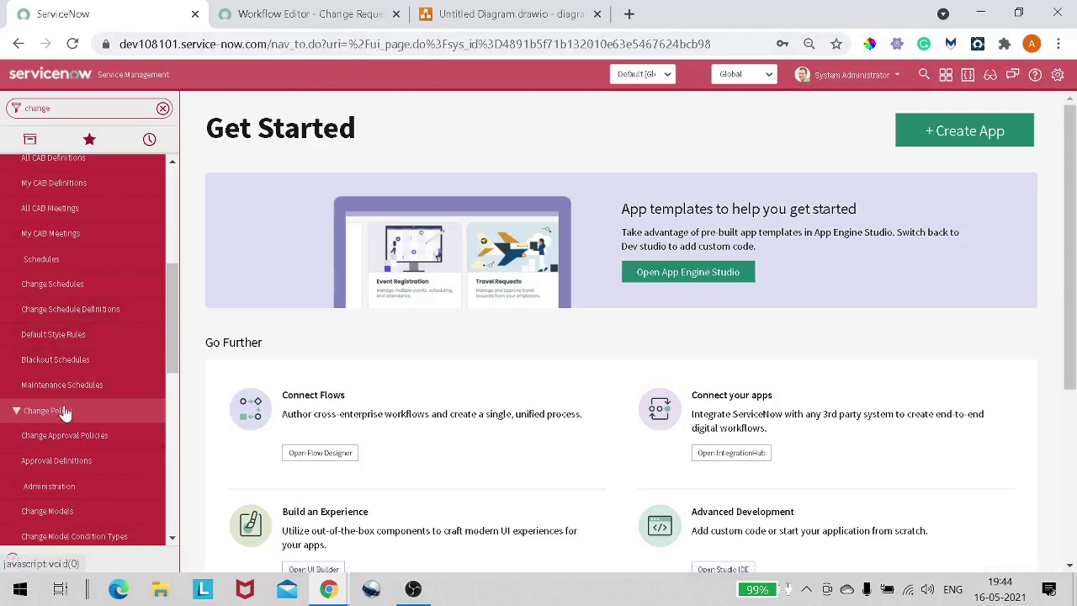
right_click(70, 446)
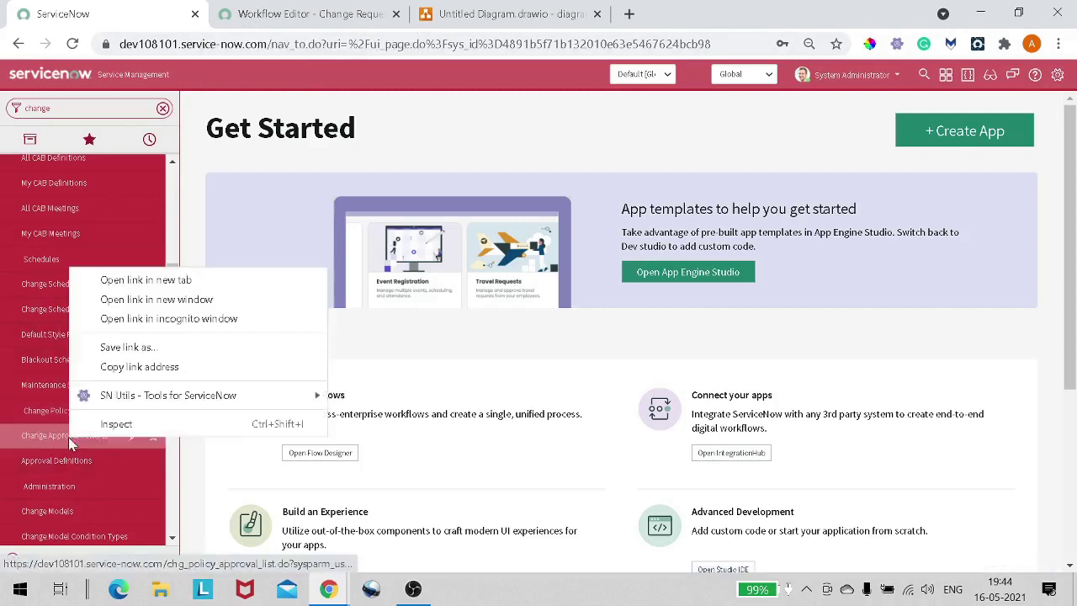
click(120, 281)
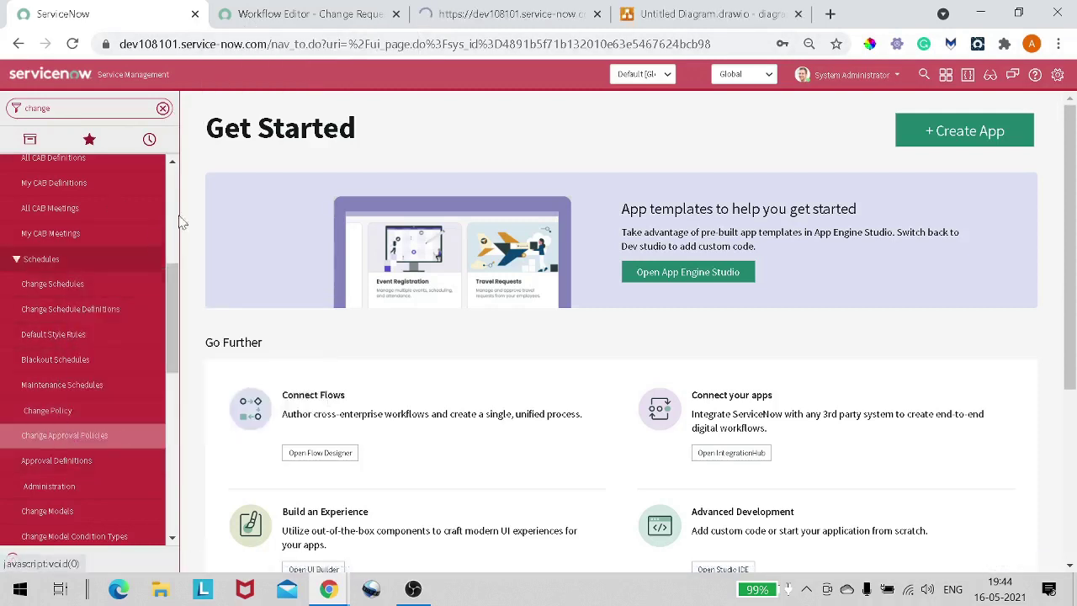
Recheck the approval policy named in the Technical approvals activity and open the Normal Change Policy record from the policy list in its own browser tab.
click(314, 19)
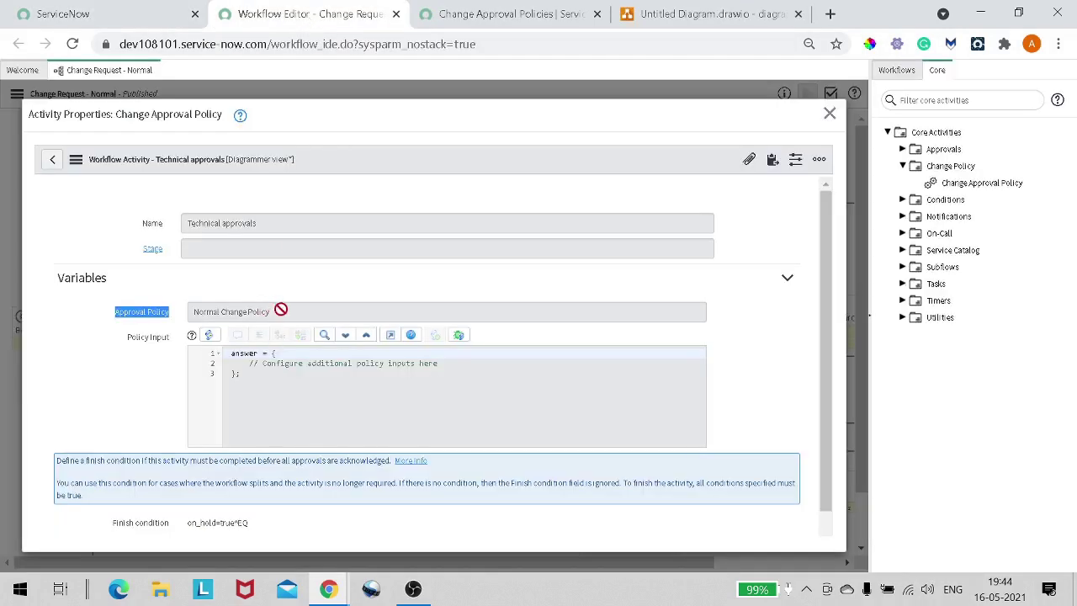
drag(278, 310, 175, 317)
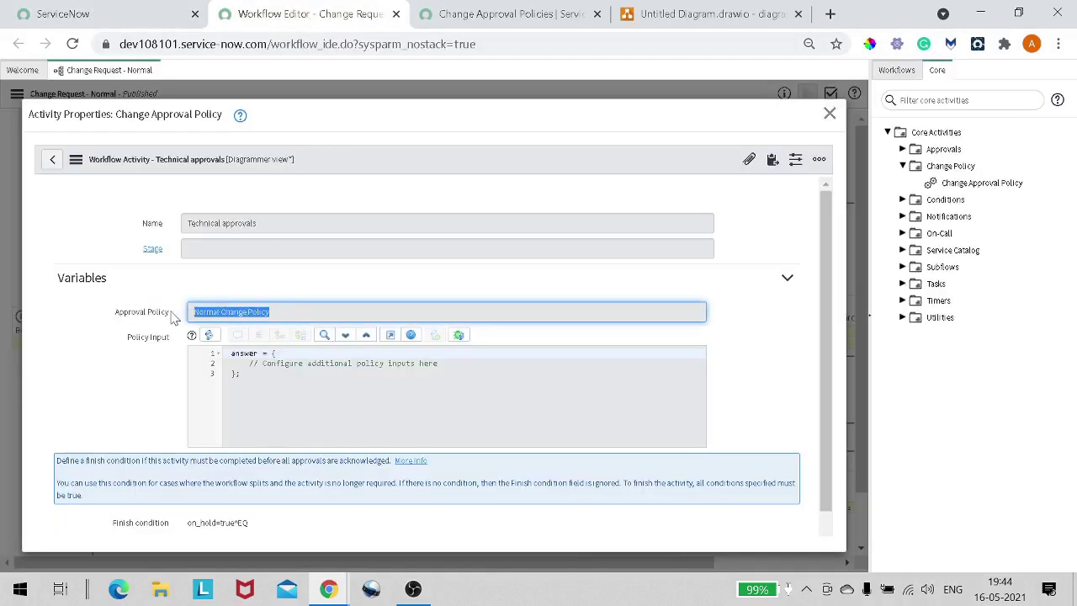
click(472, 17)
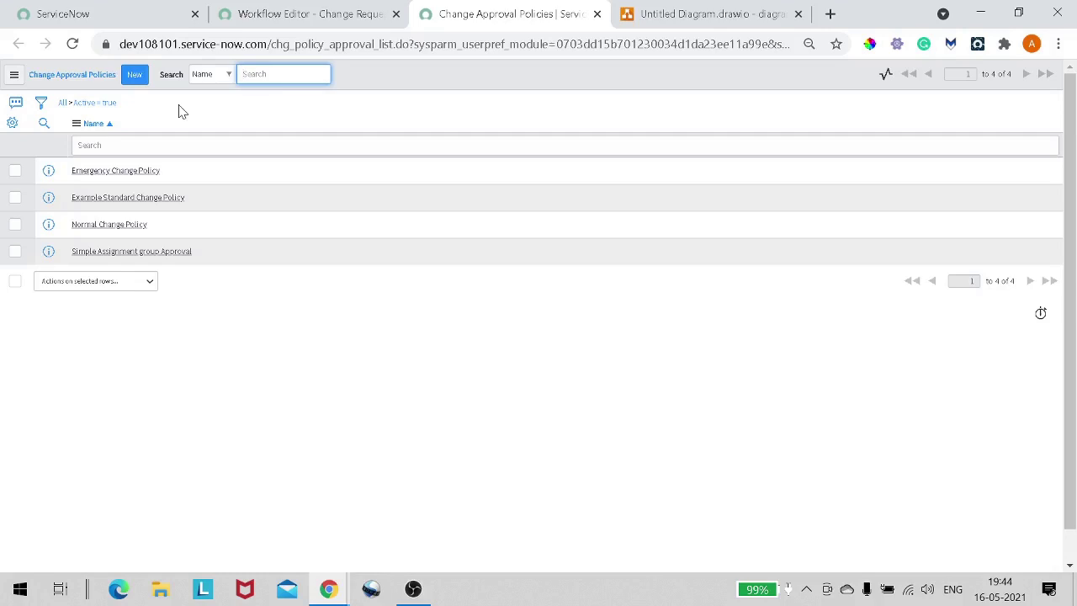
click(125, 239)
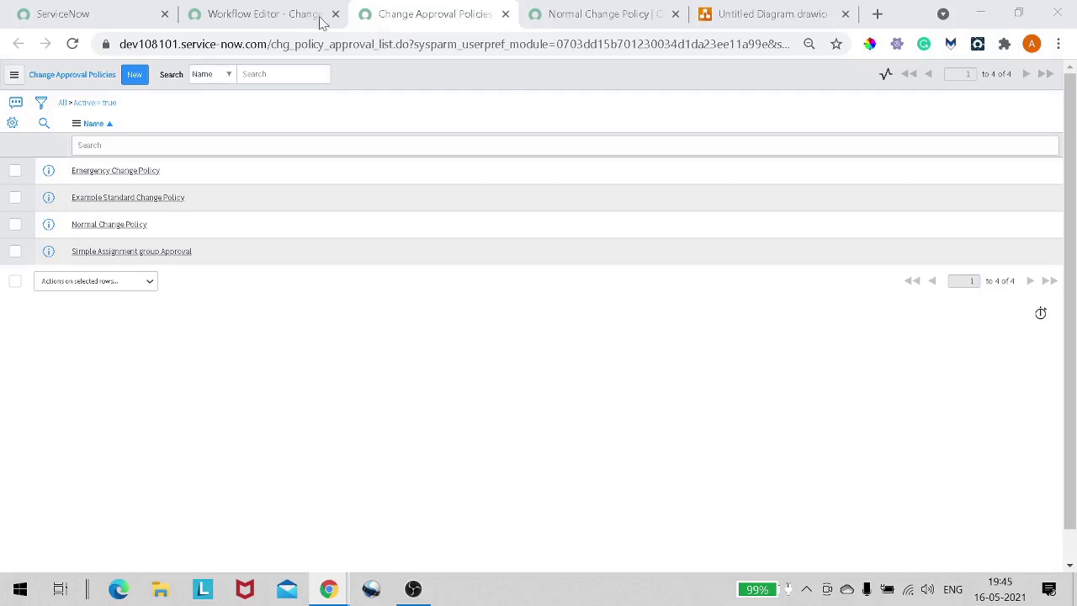
click(551, 15)
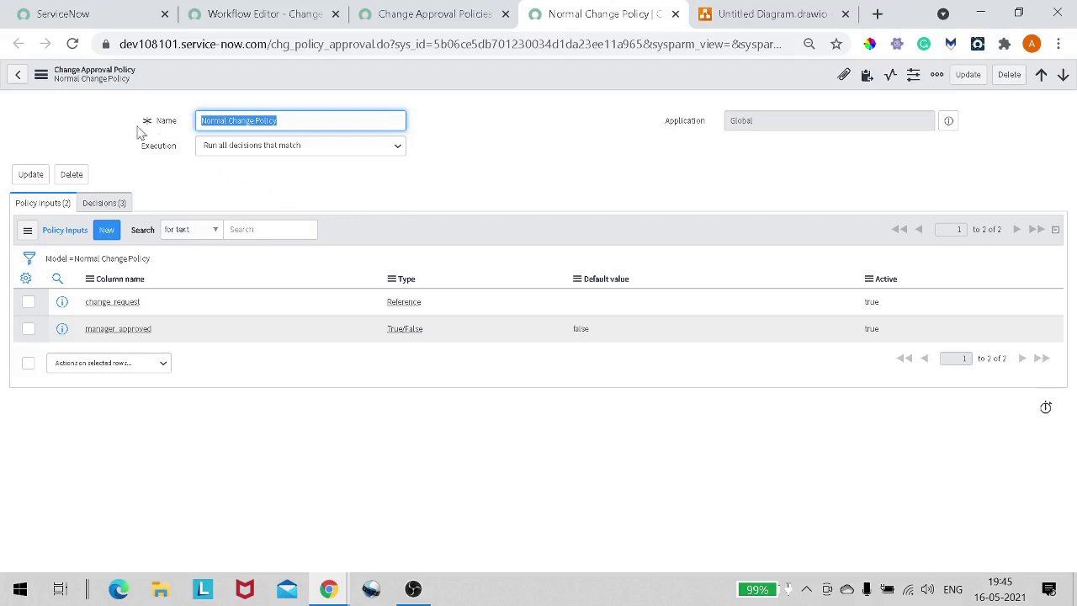
Examine the change approval policy's name, its application scope and the available execution options.
click(166, 123)
click(678, 121)
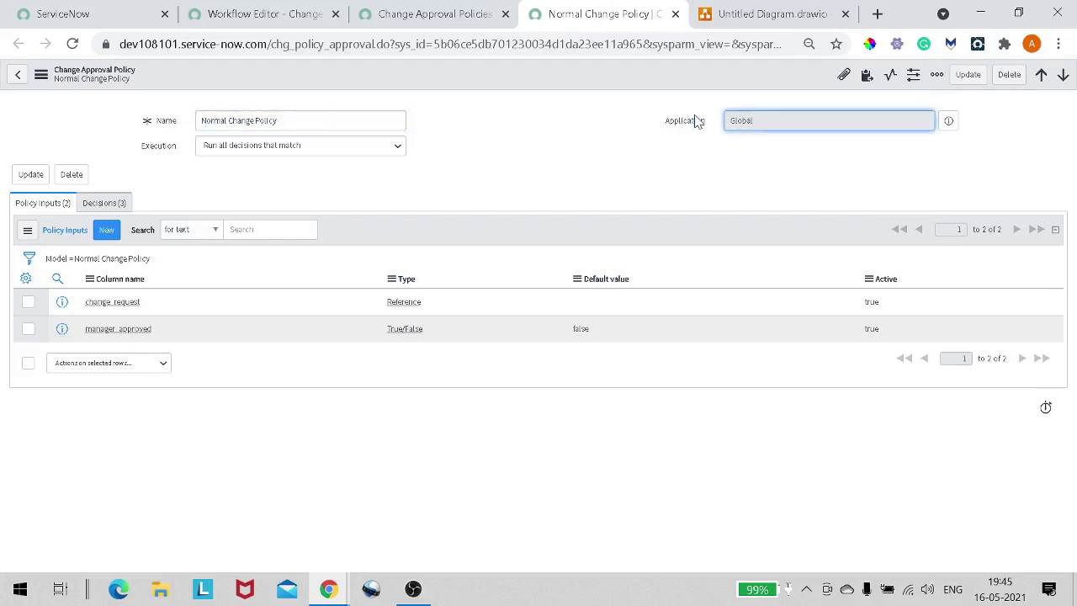
double_click(772, 118)
click(376, 150)
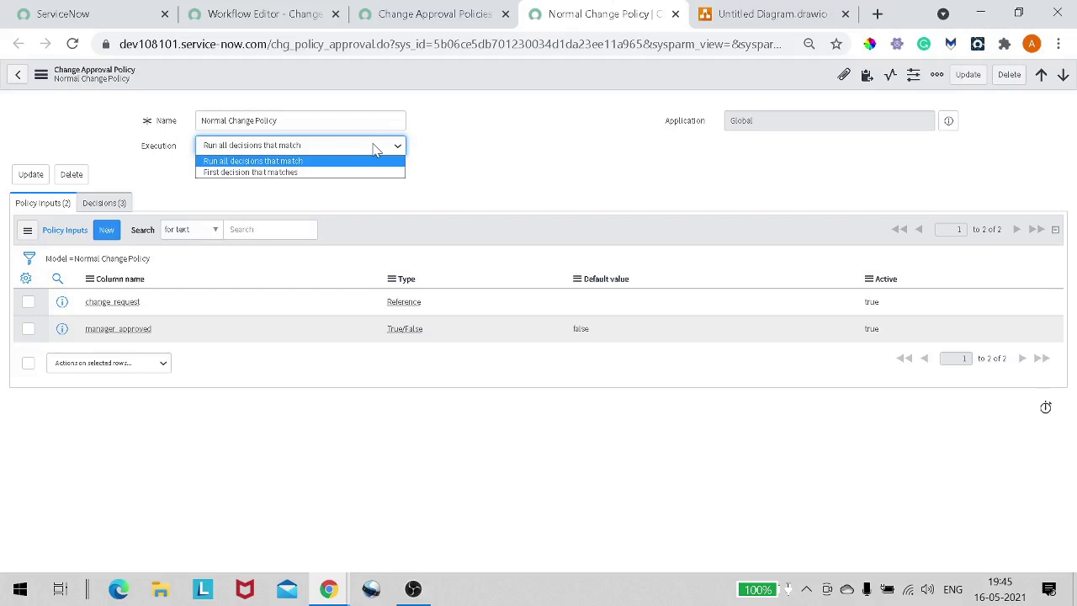
click(456, 154)
click(234, 151)
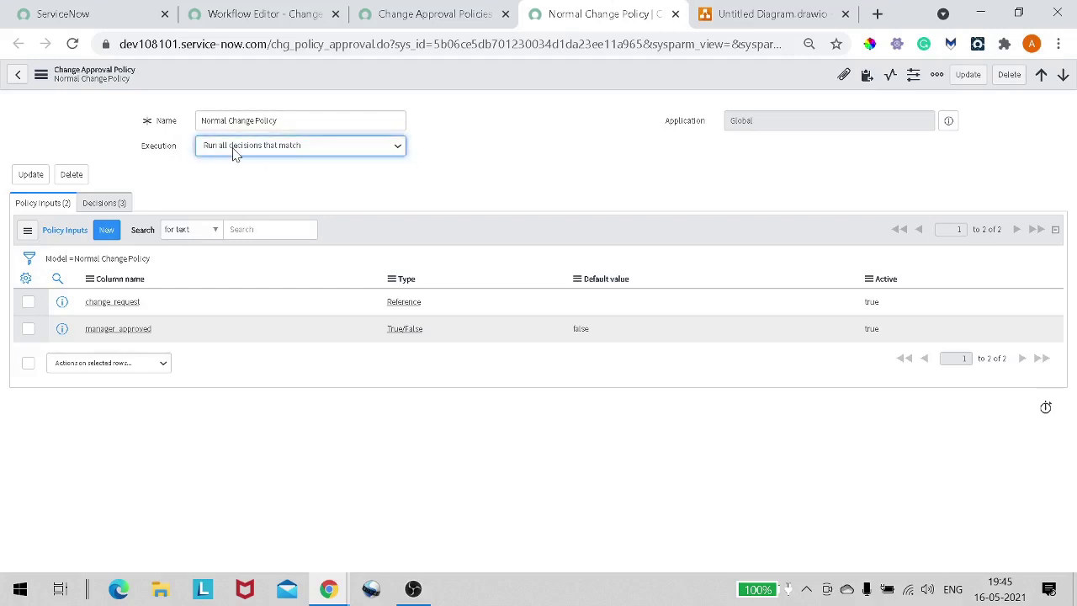
click(236, 154)
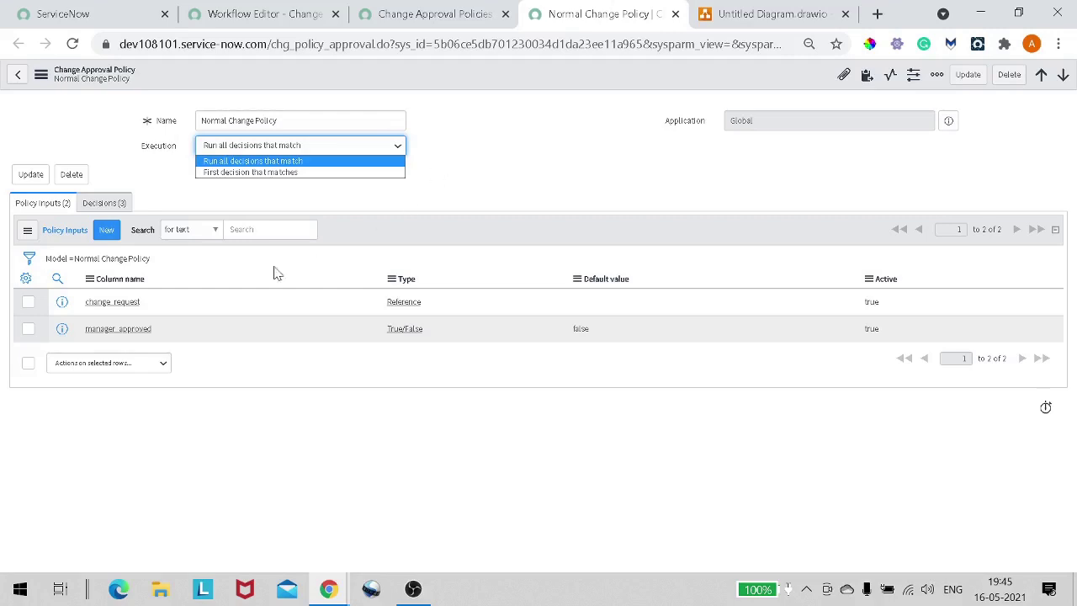
Review the policy's decisions and policy inputs alongside the execution options, checking the order assigned to each decision.
click(116, 208)
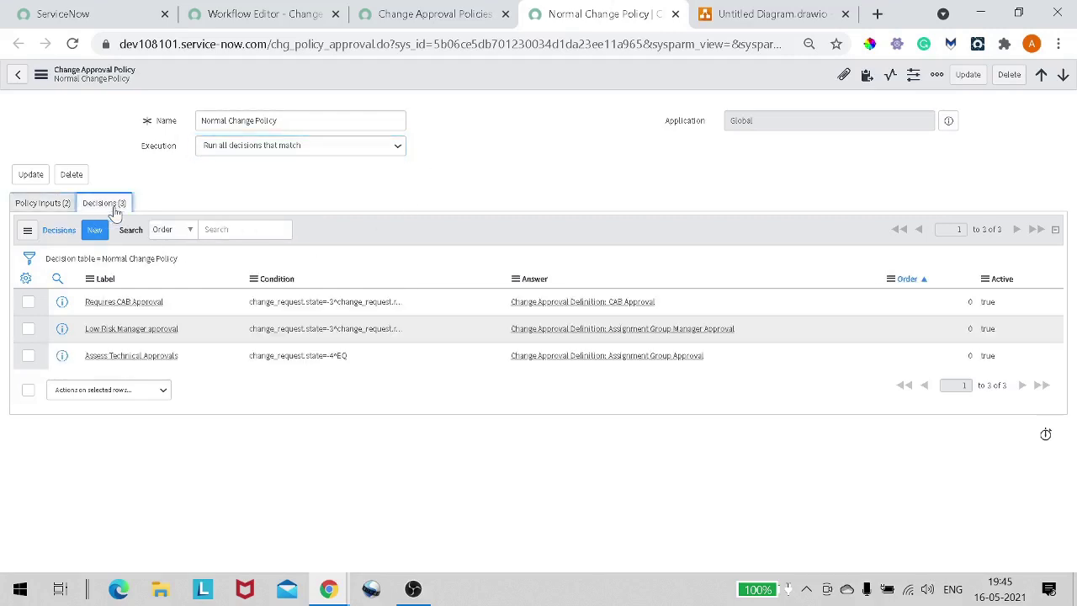
click(62, 202)
click(239, 147)
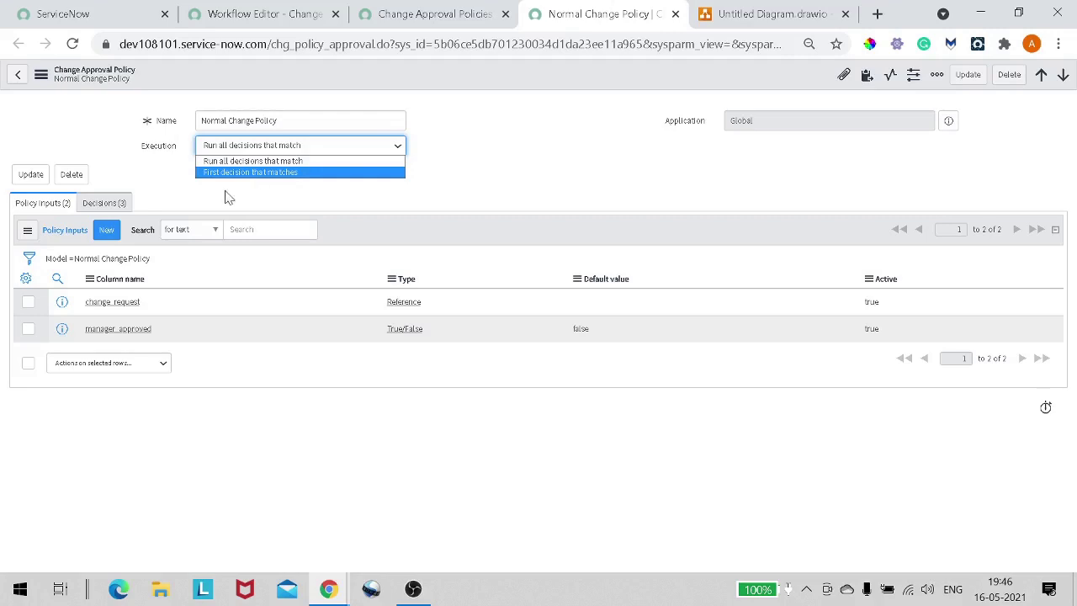
click(123, 207)
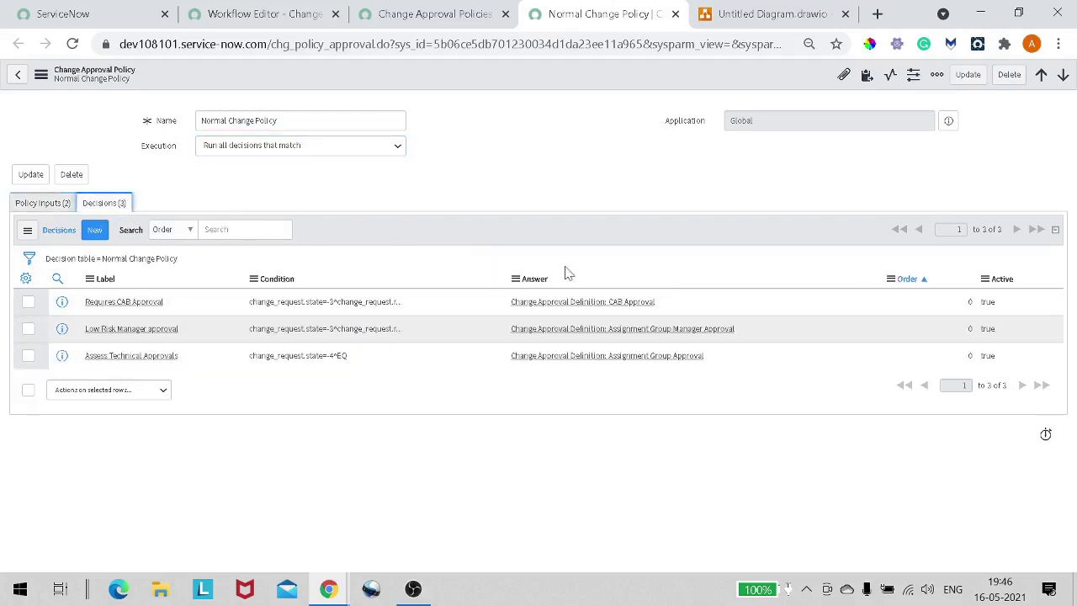
drag(912, 302, 931, 365)
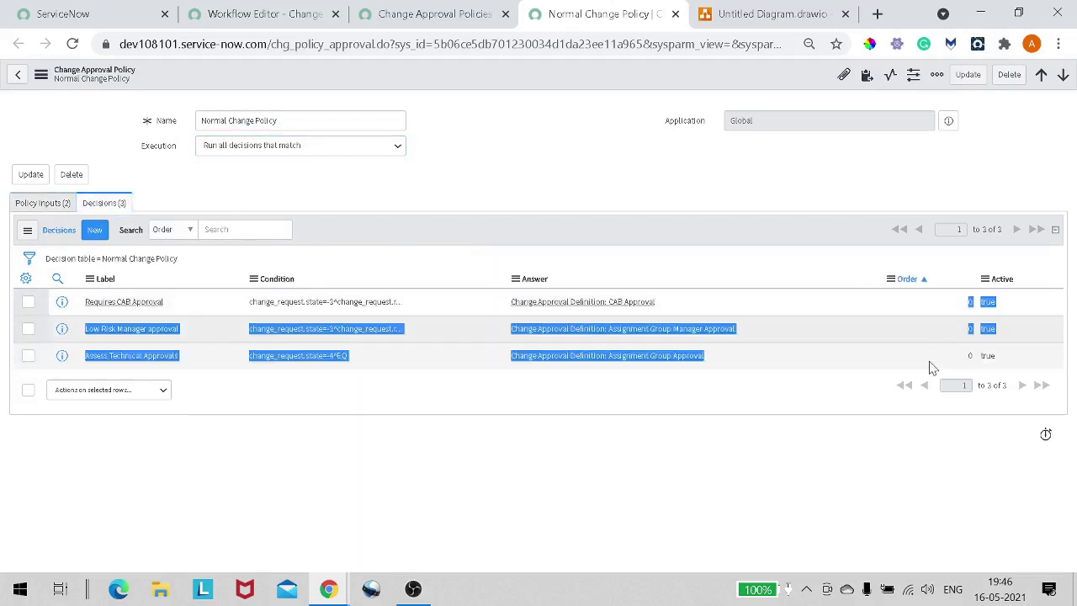
click(914, 354)
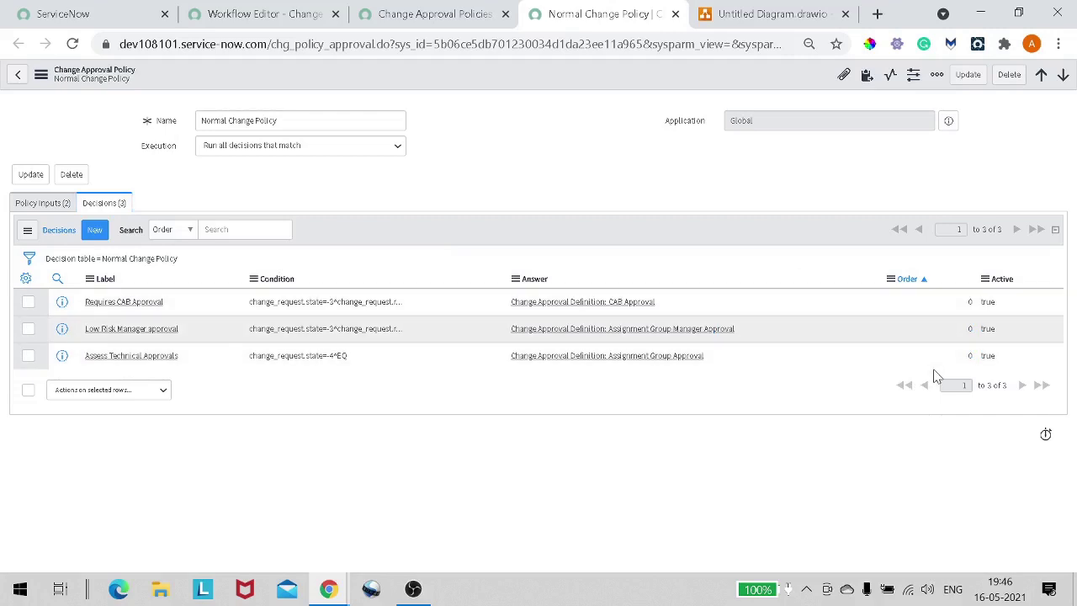
Set the Normal Change Policy's execution to "First decision that matches".
click(342, 149)
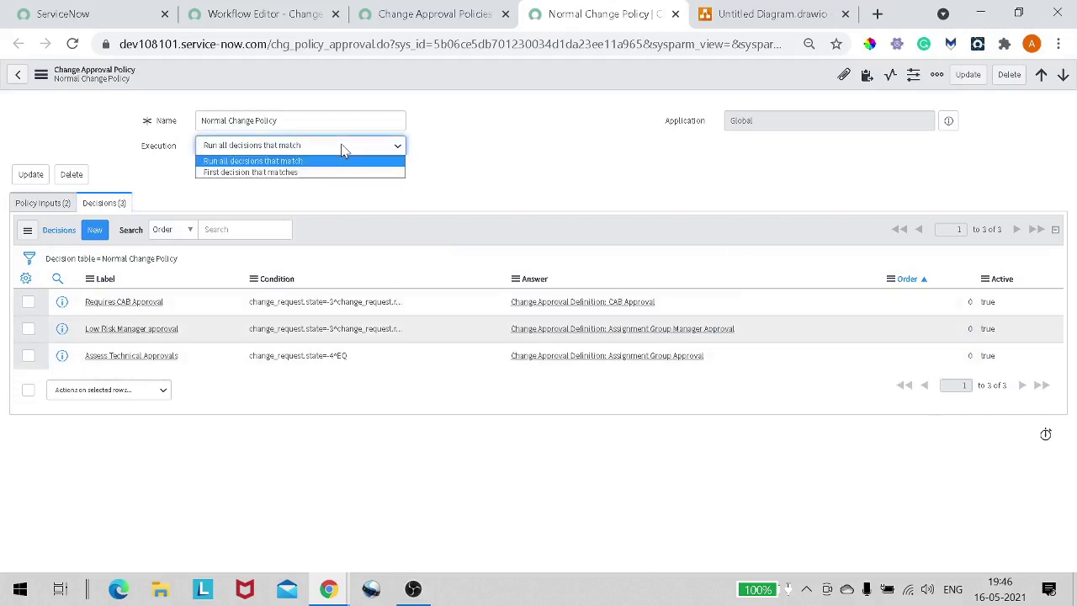
click(311, 217)
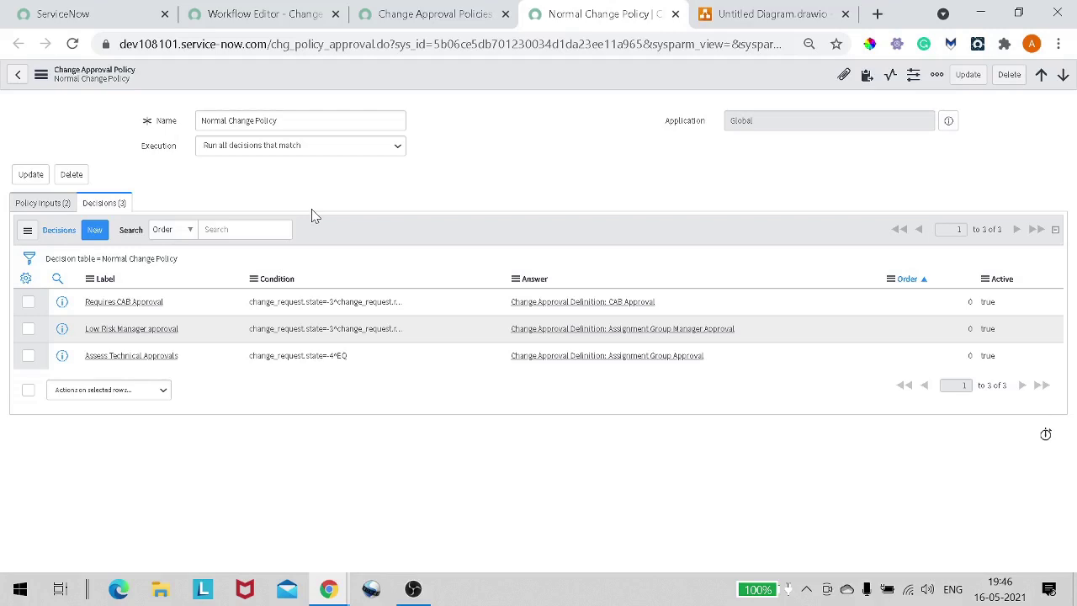
click(331, 150)
click(314, 174)
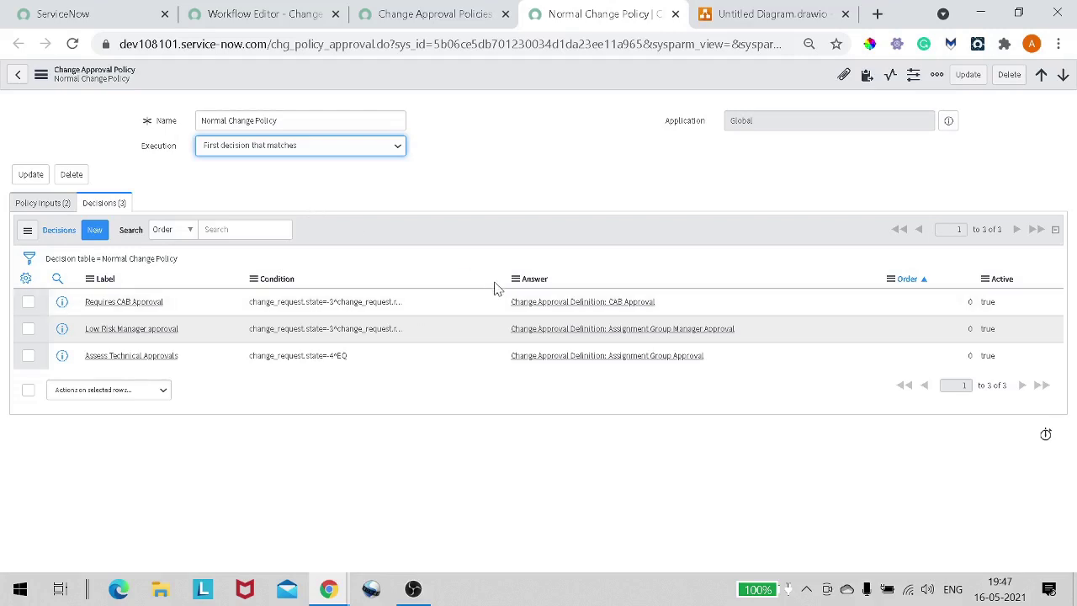
Review the policy's execution options, and compare its policy inputs with its decisions.
click(274, 150)
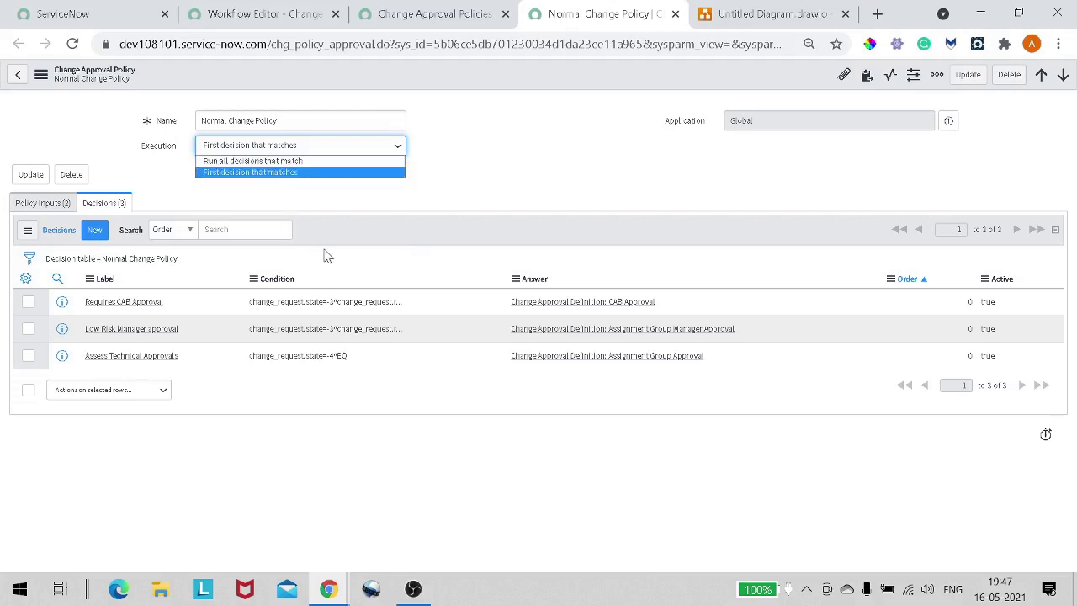
click(364, 240)
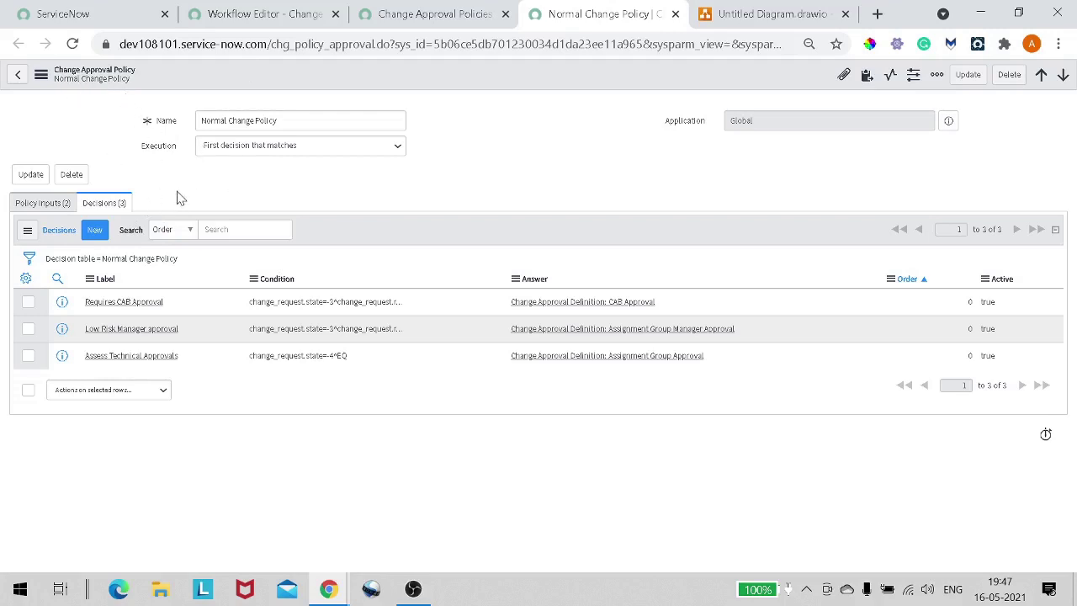
click(42, 207)
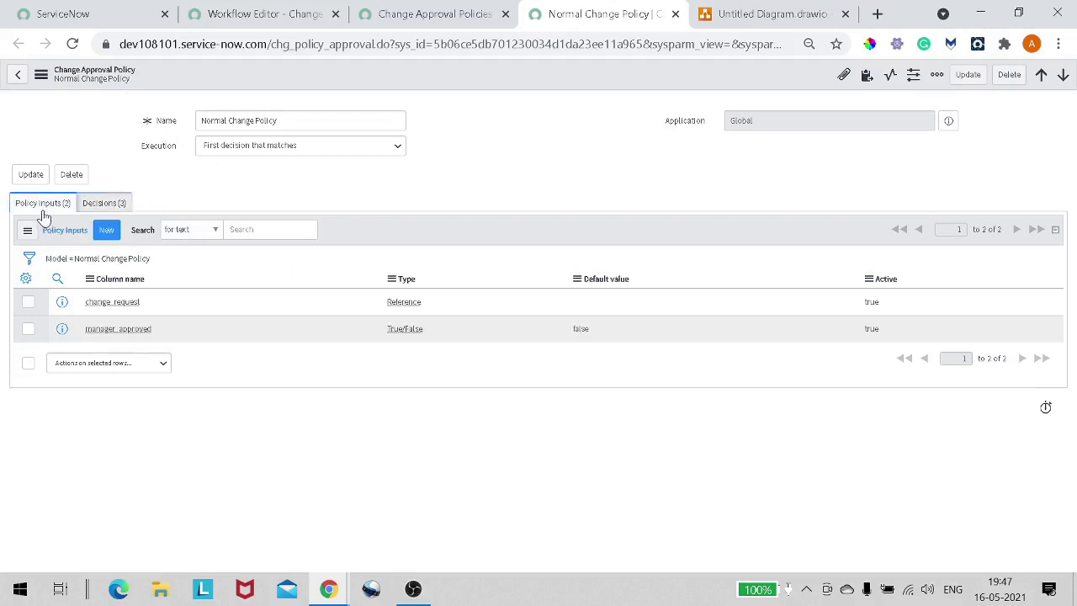
click(123, 207)
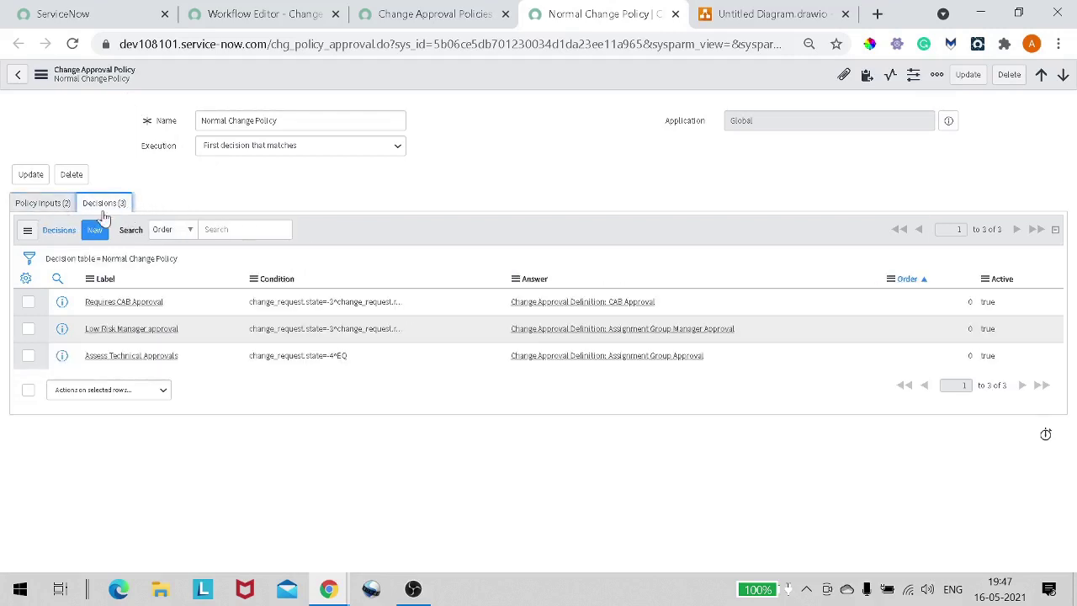
click(57, 207)
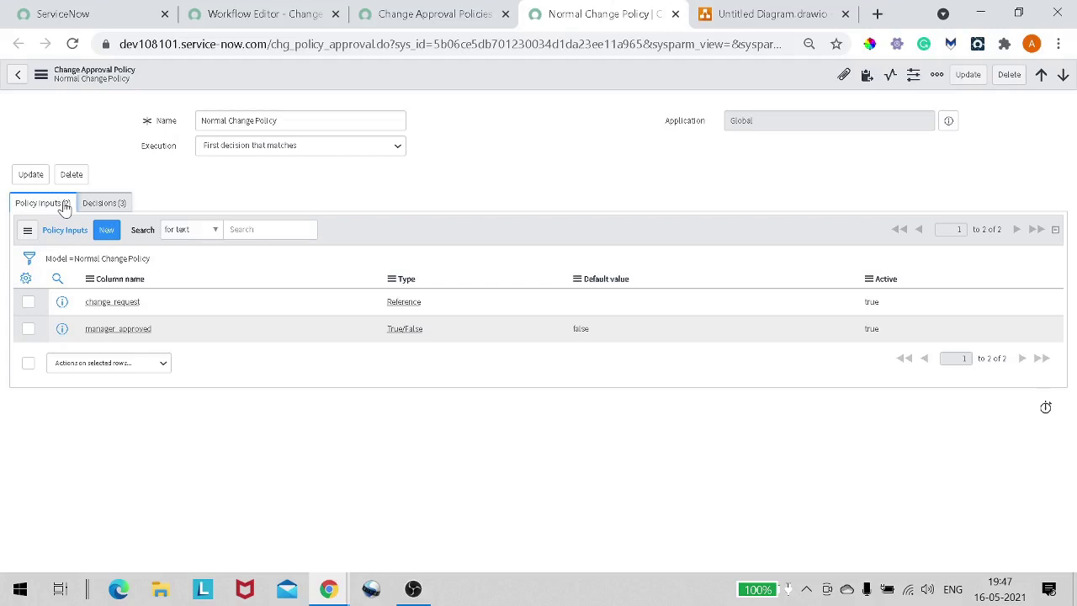
click(103, 205)
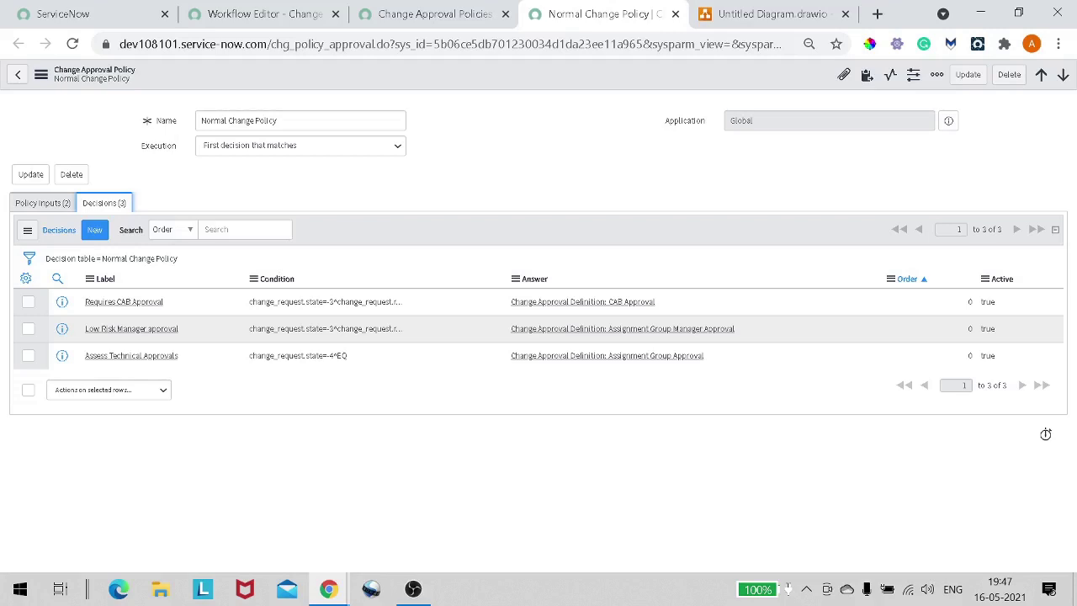
Examine the change_request and manager_approved policy inputs, including the type assigned to change_request.
click(52, 210)
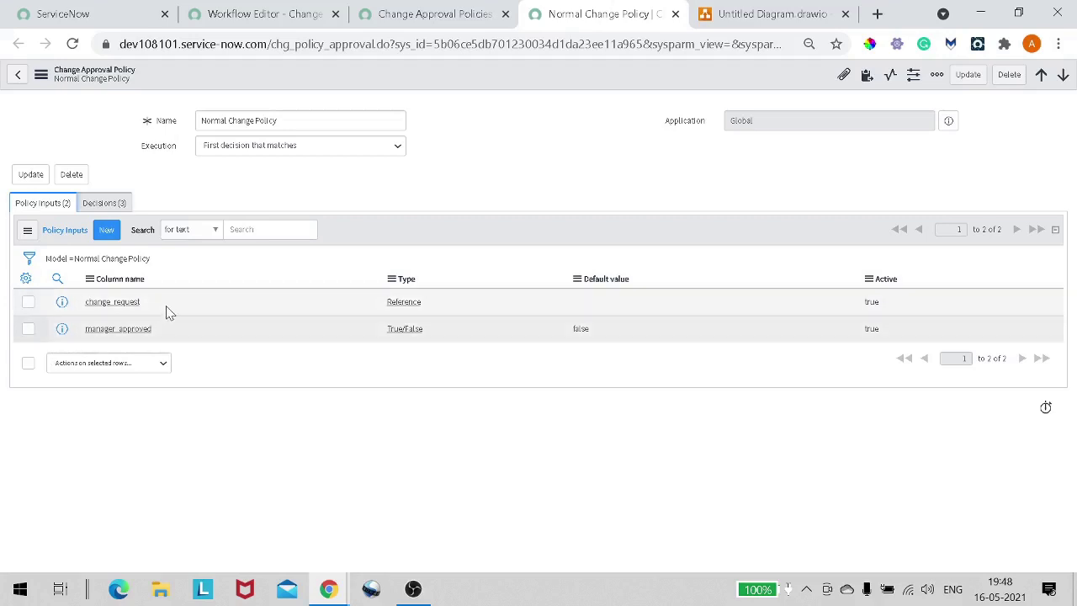
drag(161, 308, 79, 303)
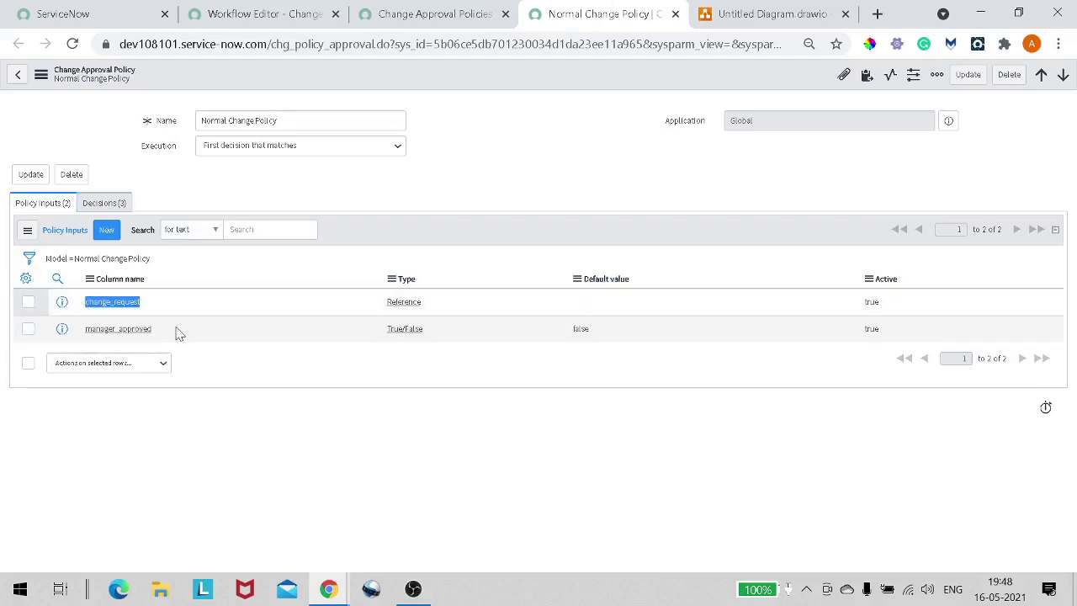
drag(175, 334, 228, 327)
double_click(96, 335)
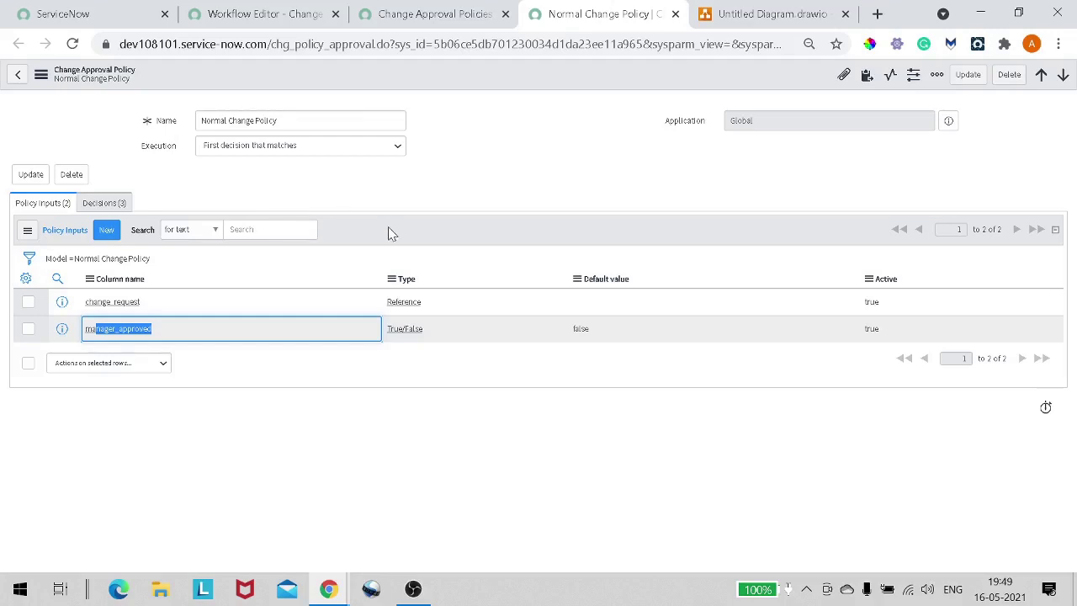
drag(437, 304, 385, 302)
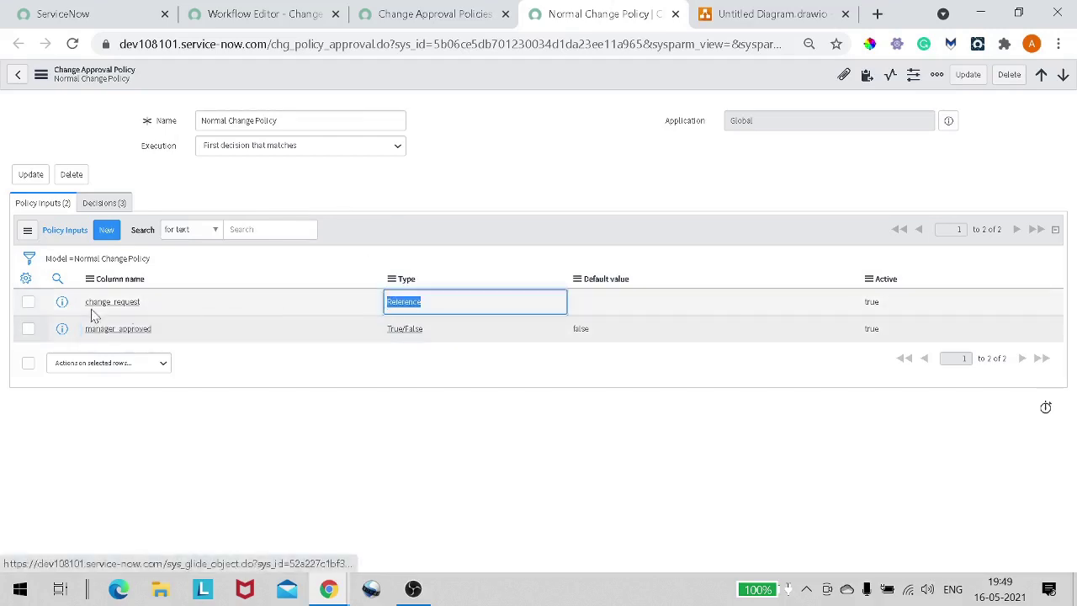
Open the change_request policy input record in its own browser tab and compare it with the Normal Change Policy record.
right_click(59, 308)
click(97, 325)
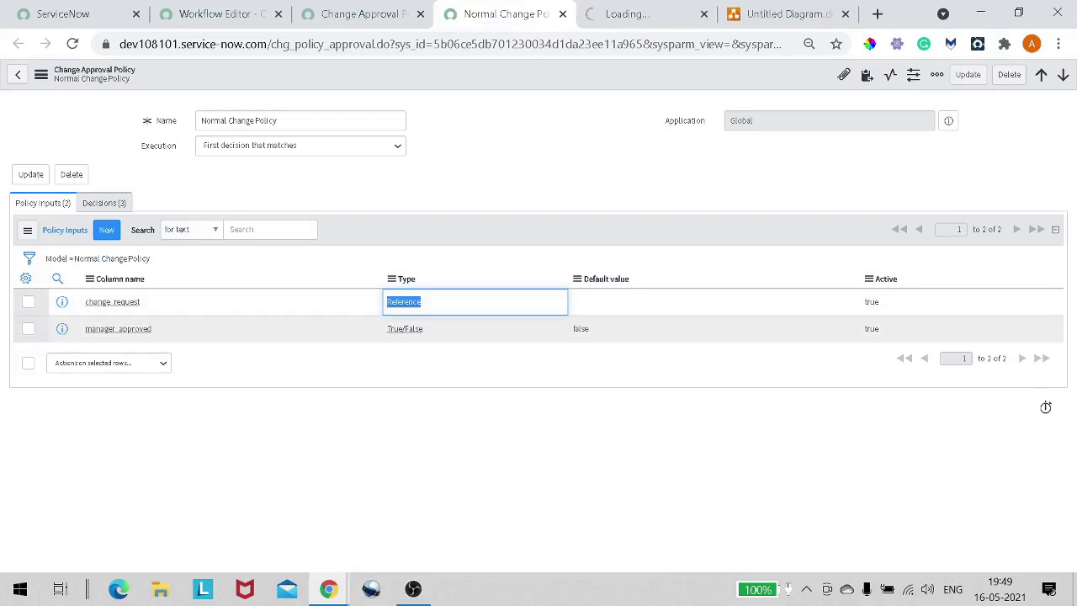
click(601, 17)
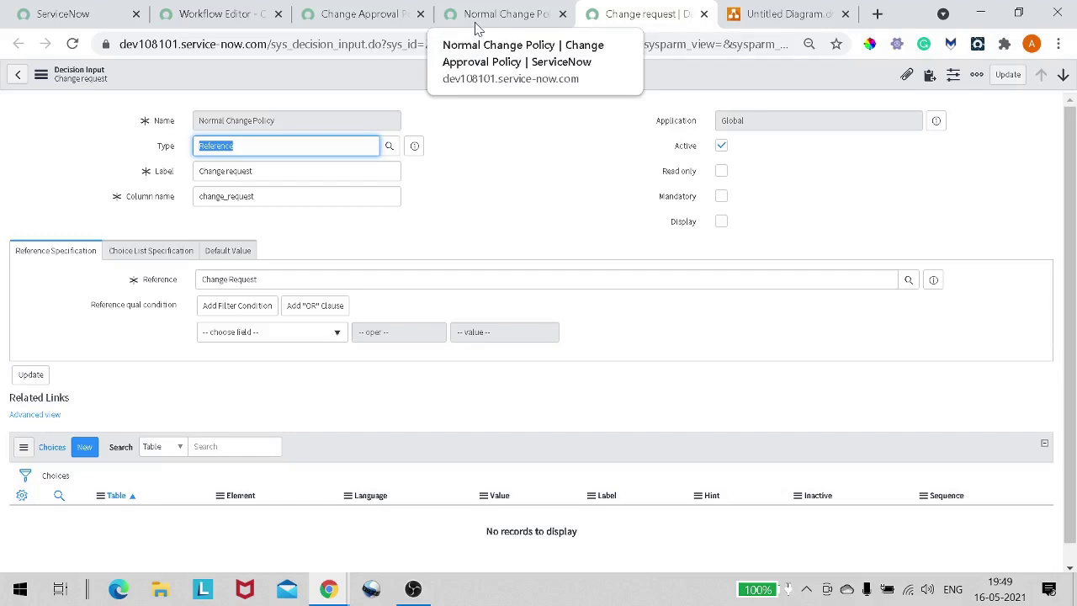
click(521, 18)
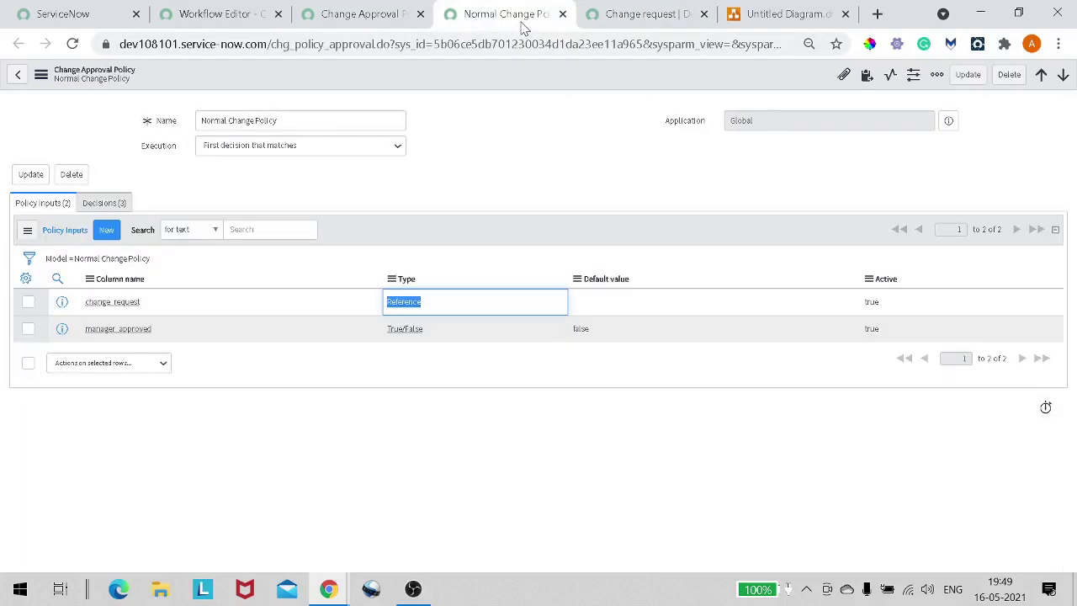
click(627, 17)
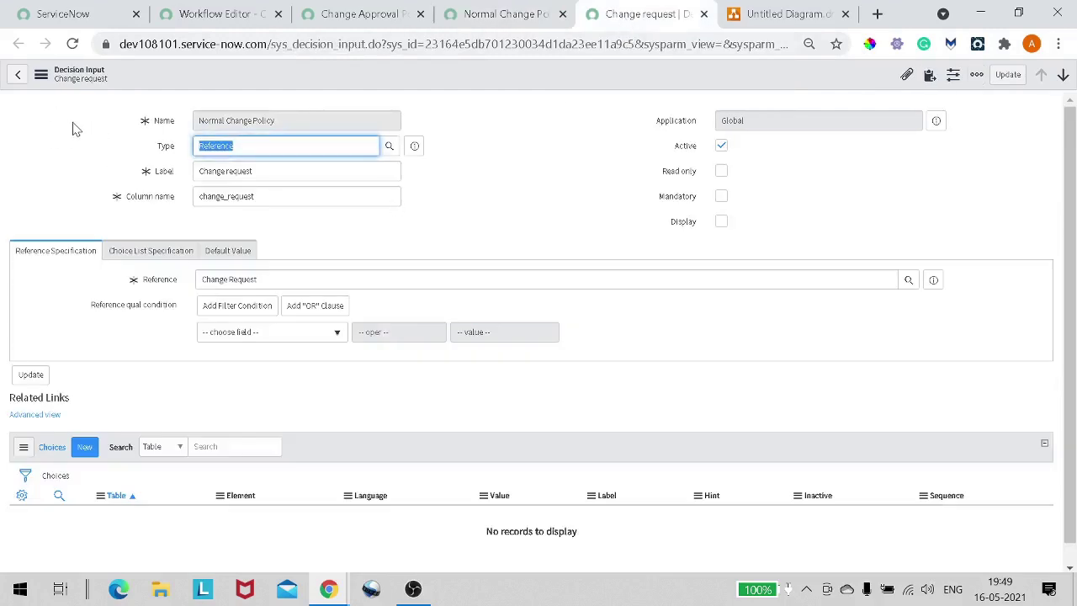
Examine the label and column name of the change_request decision input.
click(251, 172)
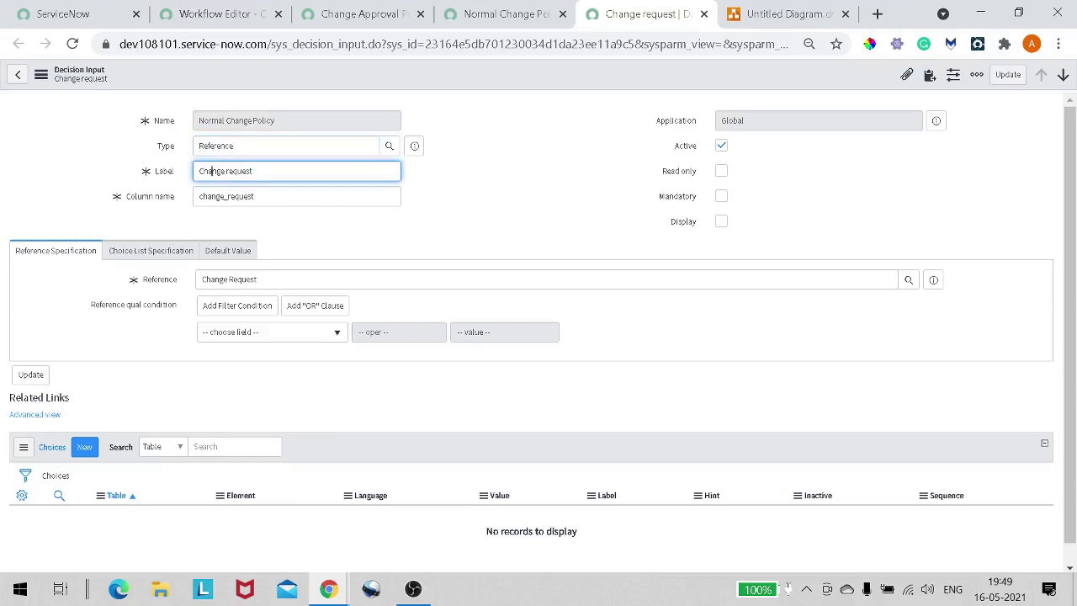
click(212, 171)
key(ctrl+a)
click(253, 199)
key(ctrl+a)
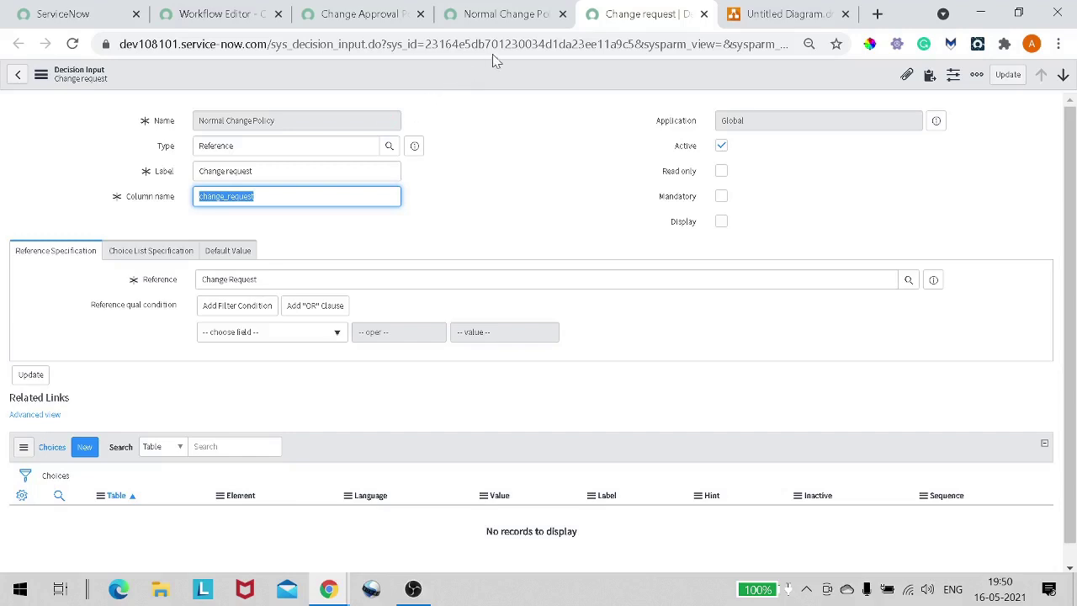
Open the Assess Technical Approvals decision from the Normal Change Policy in its own browser tab and examine its label.
click(488, 24)
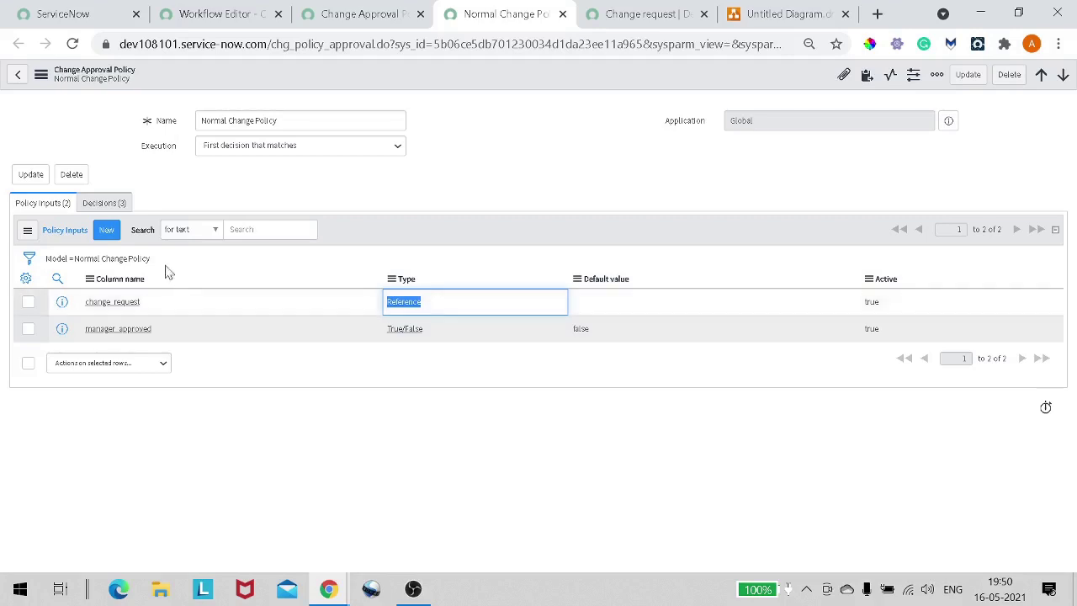
click(109, 204)
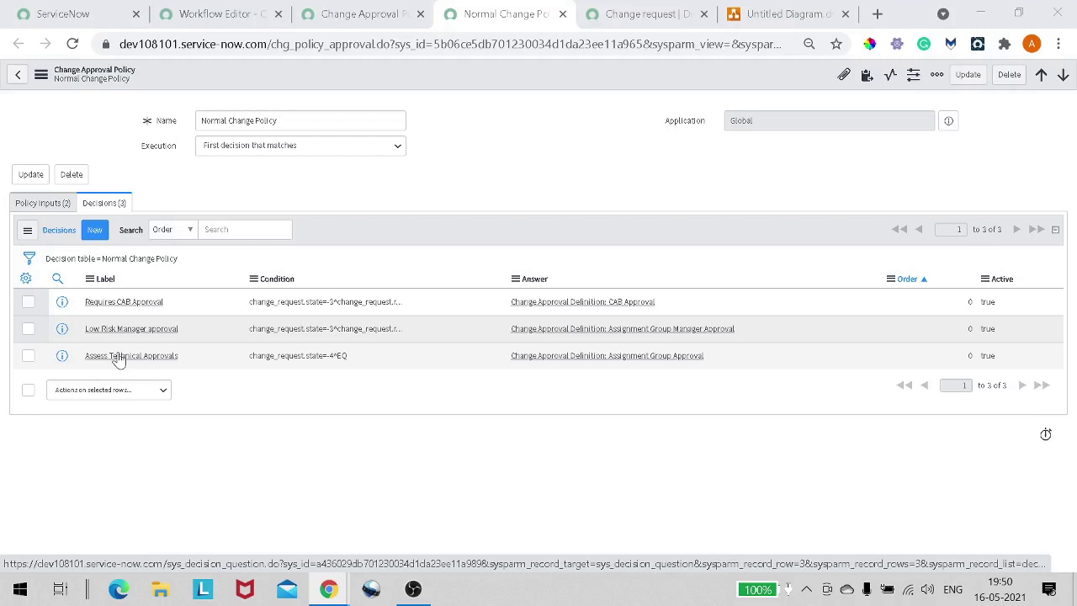
right_click(72, 363)
click(147, 369)
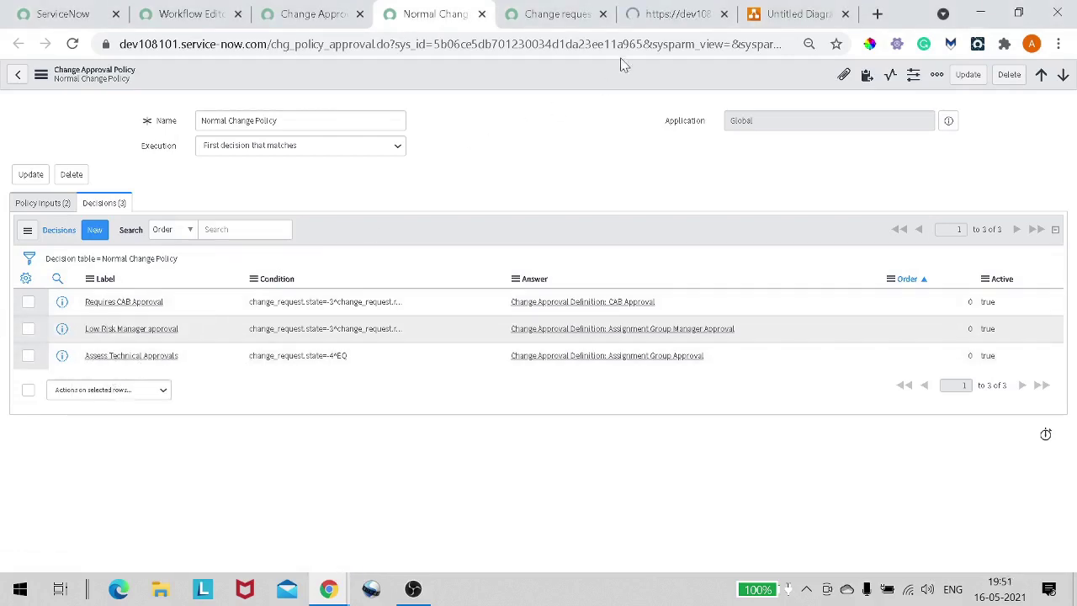
click(646, 20)
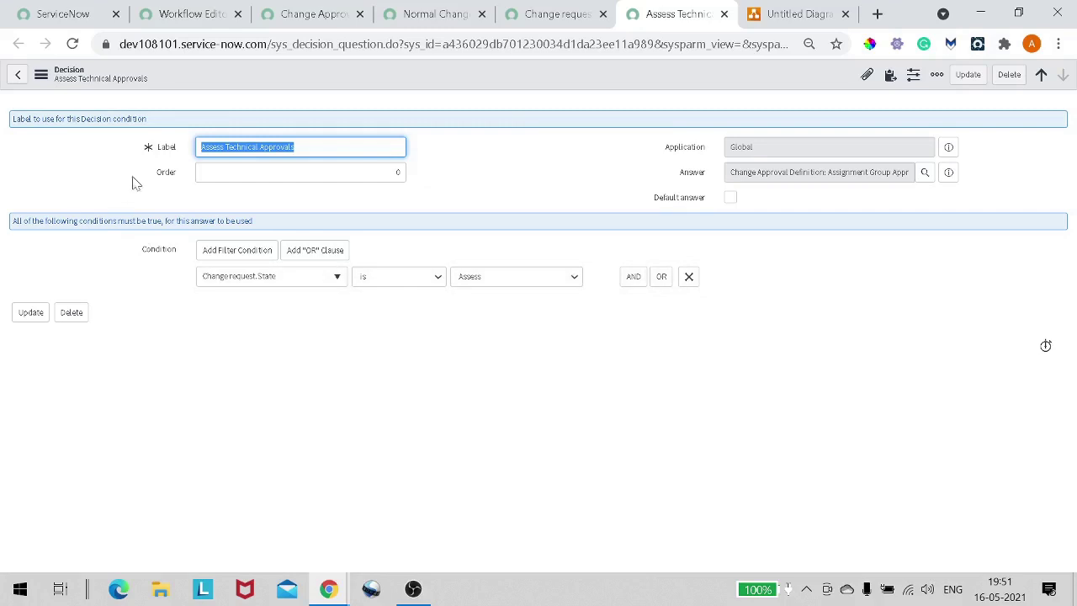
drag(295, 147, 192, 150)
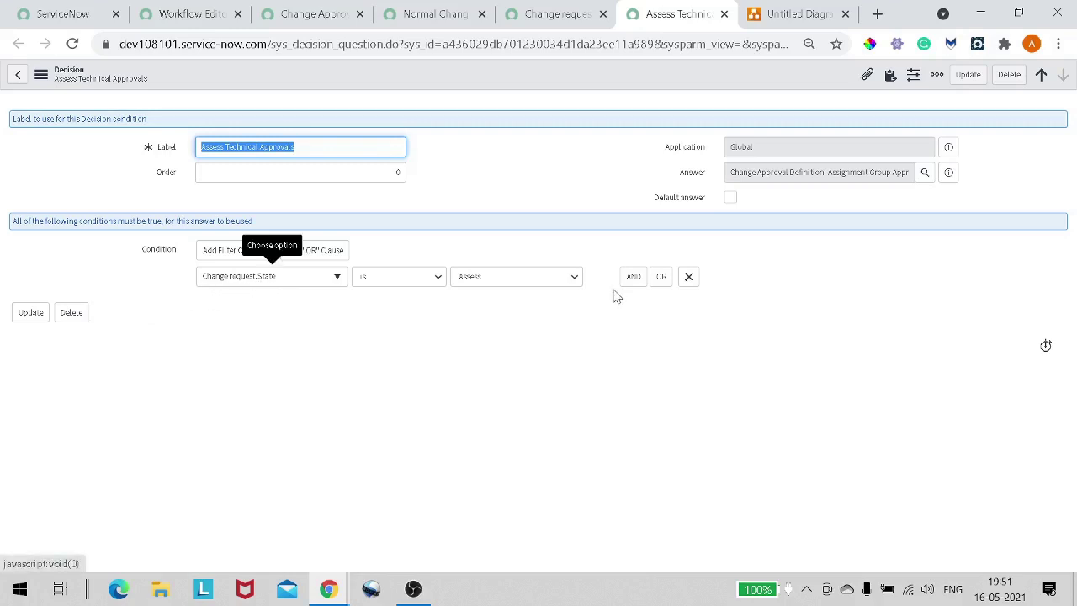
Add an empty AND condition to the Assess Technical Approvals decision and check which fields it offers.
click(635, 278)
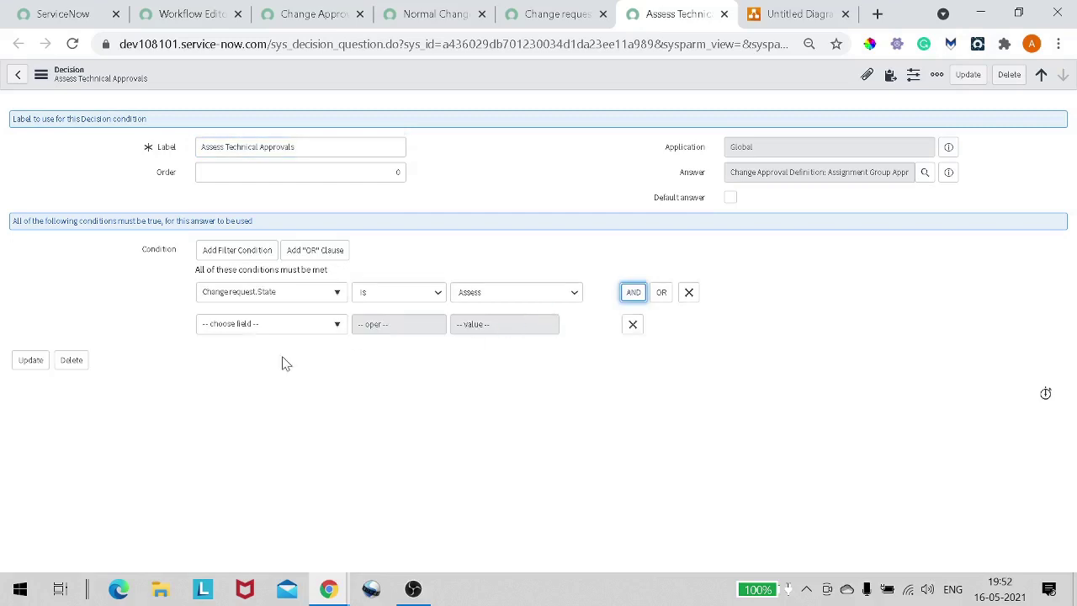
click(305, 329)
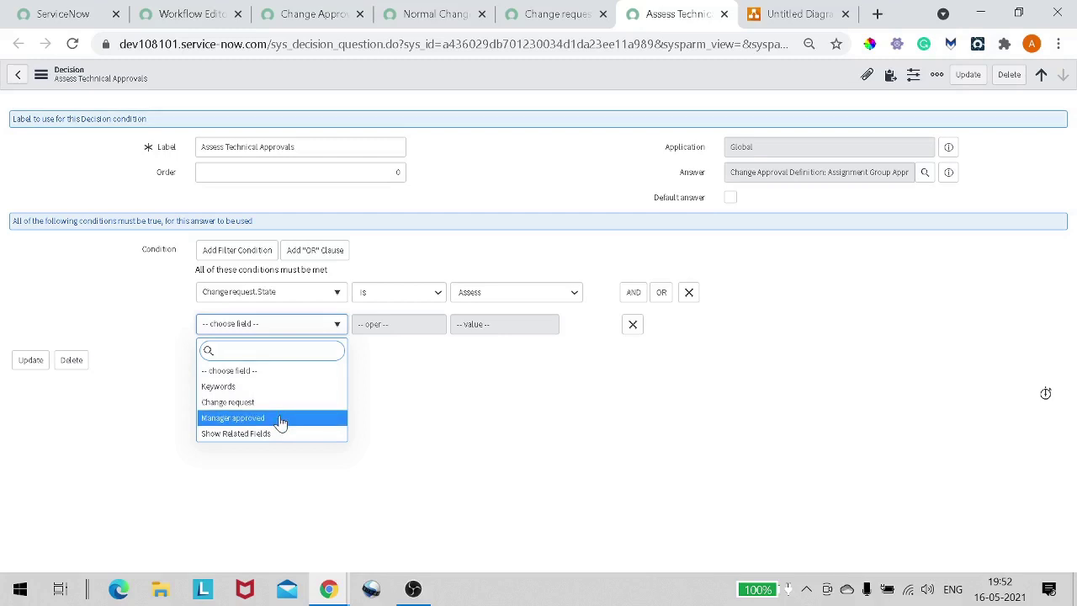
click(146, 315)
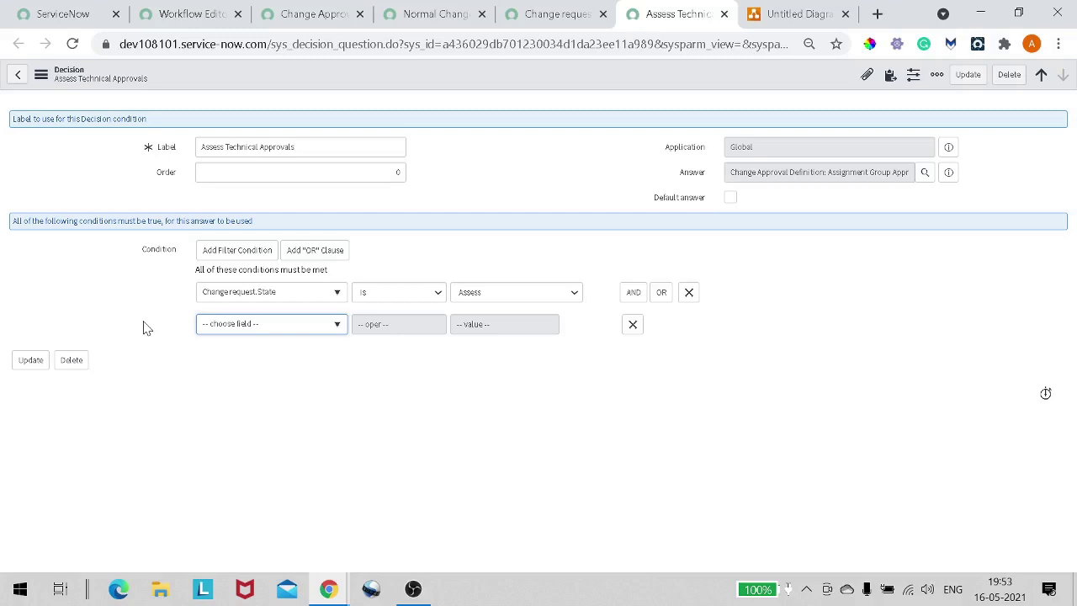
Switch to the diagrams.net drawing and add a rectangle labelled "Change approval Policy wf" in the upper part of the page.
click(767, 17)
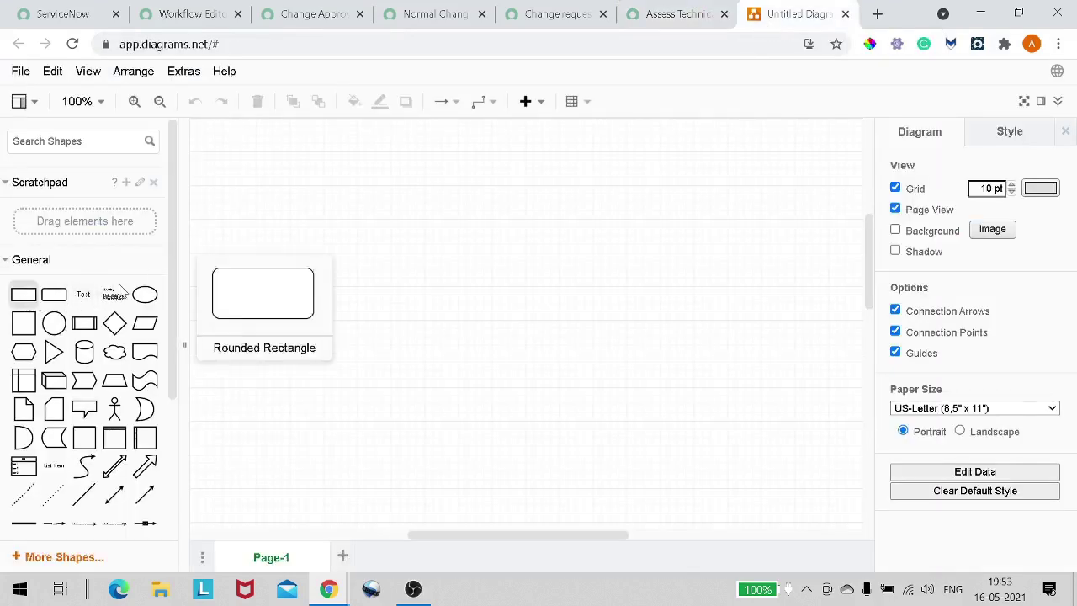
click(23, 294)
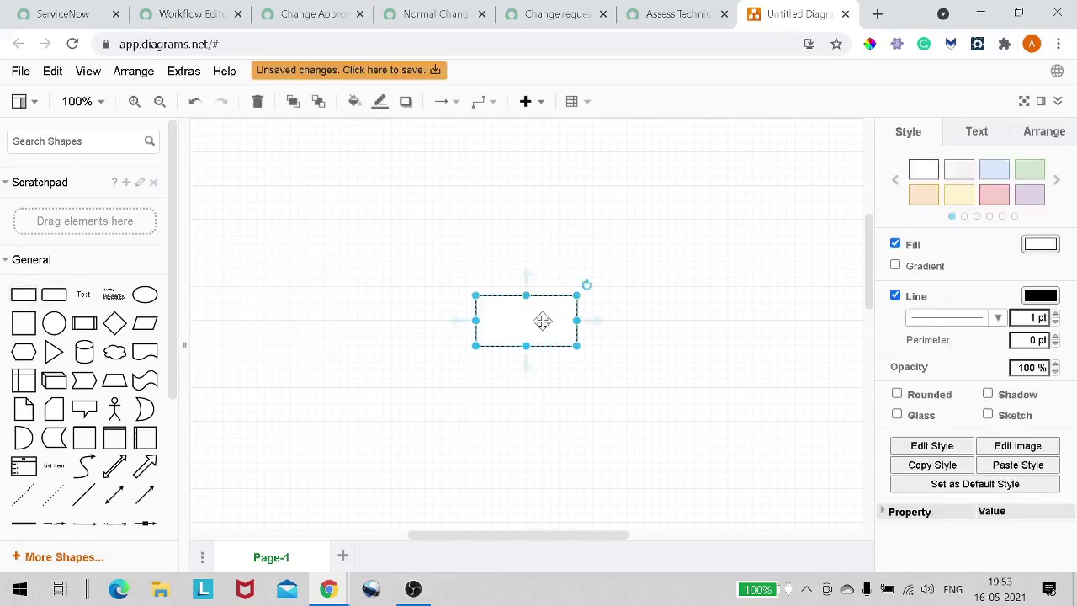
drag(543, 320, 483, 210)
double_click(485, 210)
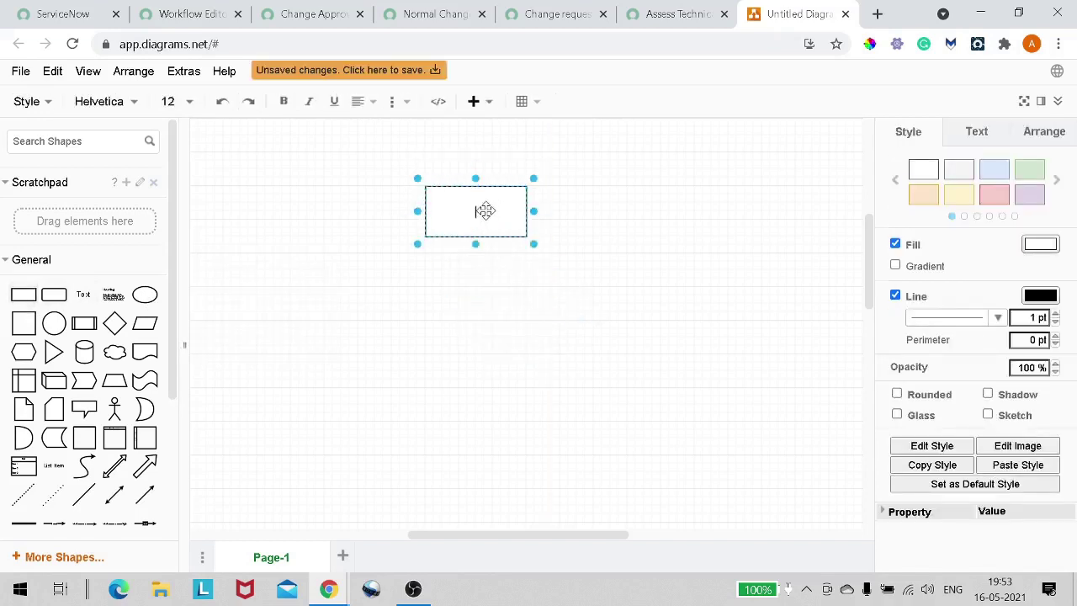
text(Change)
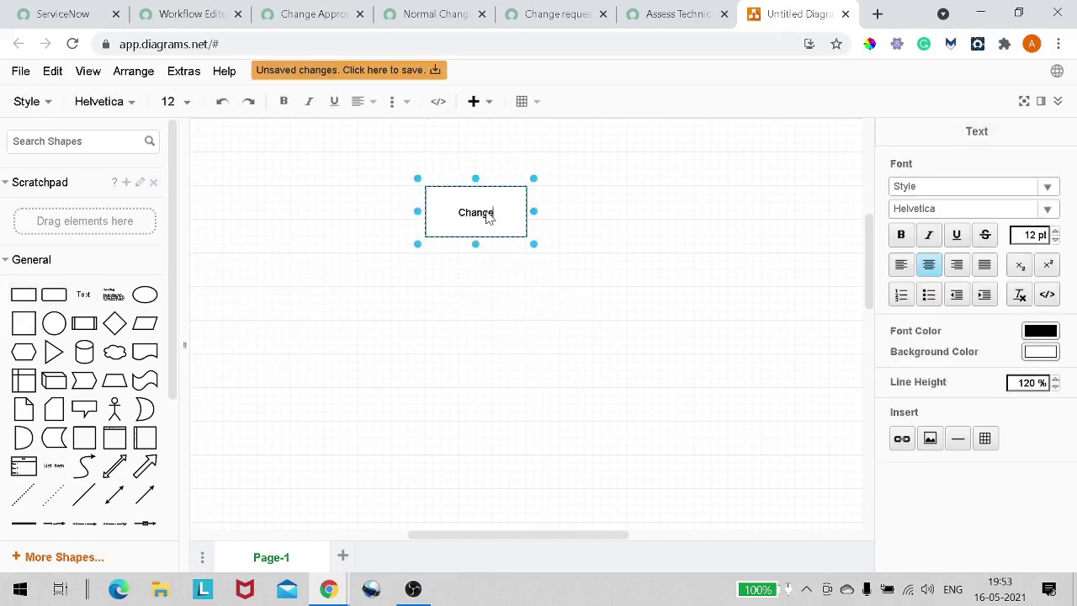
text( approval Policy)
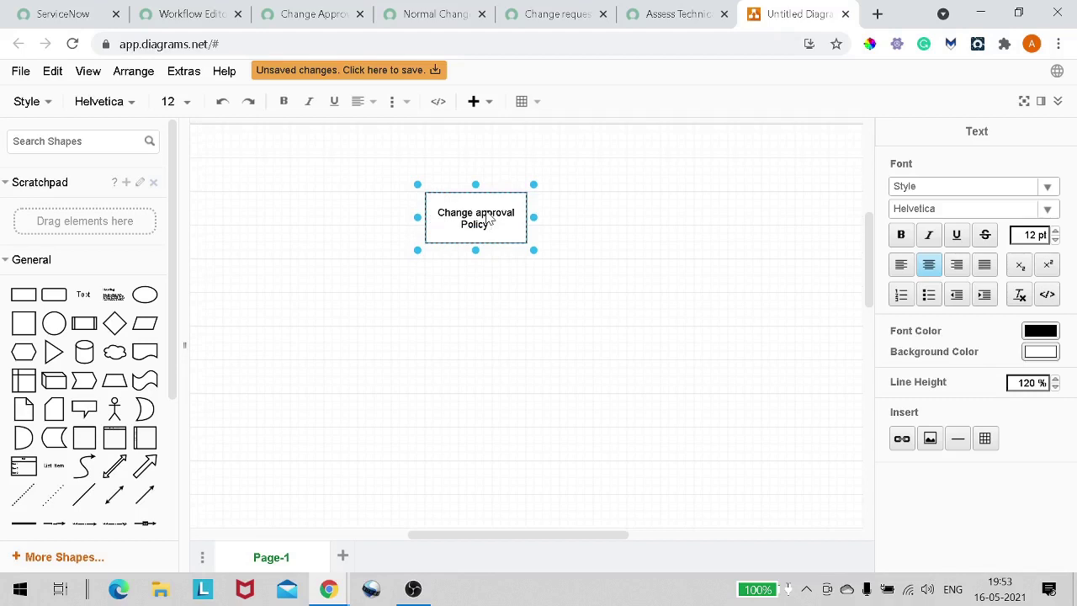
text( wf)
Add a blank rectangle below the first box, connected to it by a downward arrow.
click(476, 268)
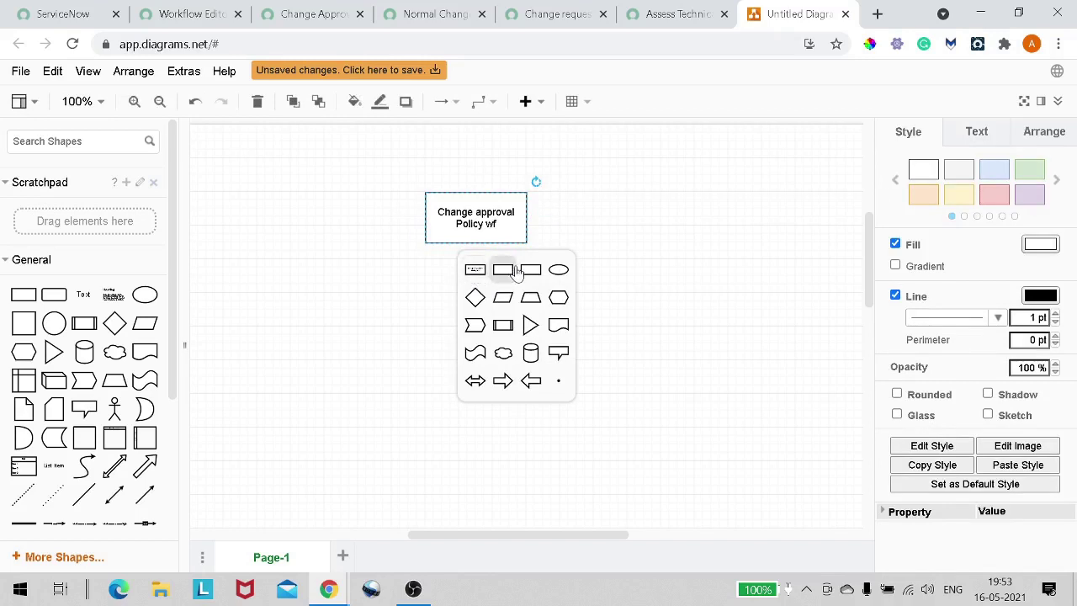
click(516, 271)
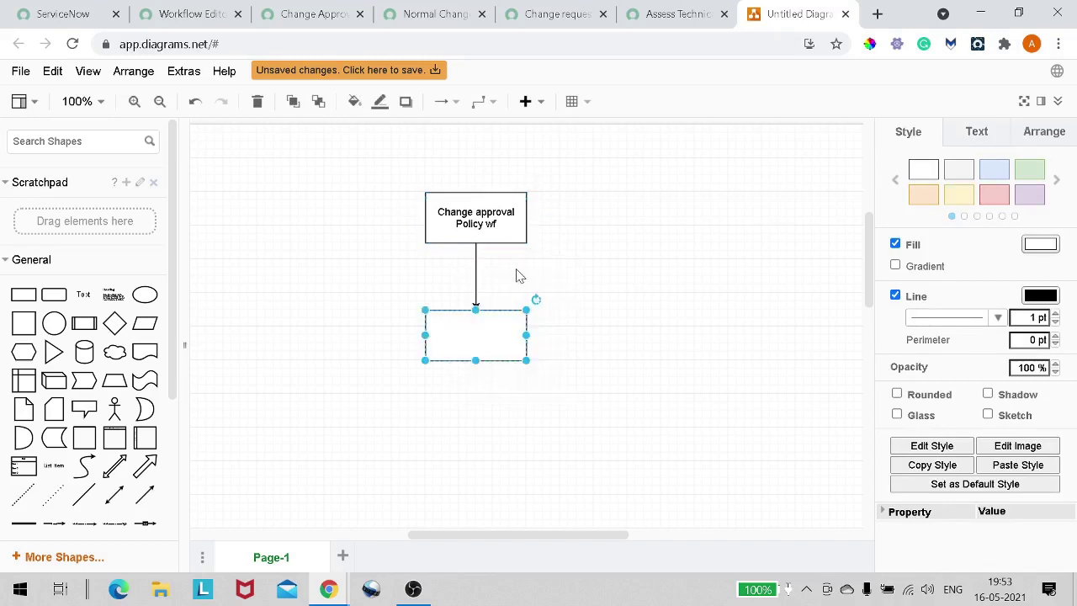
double_click(480, 322)
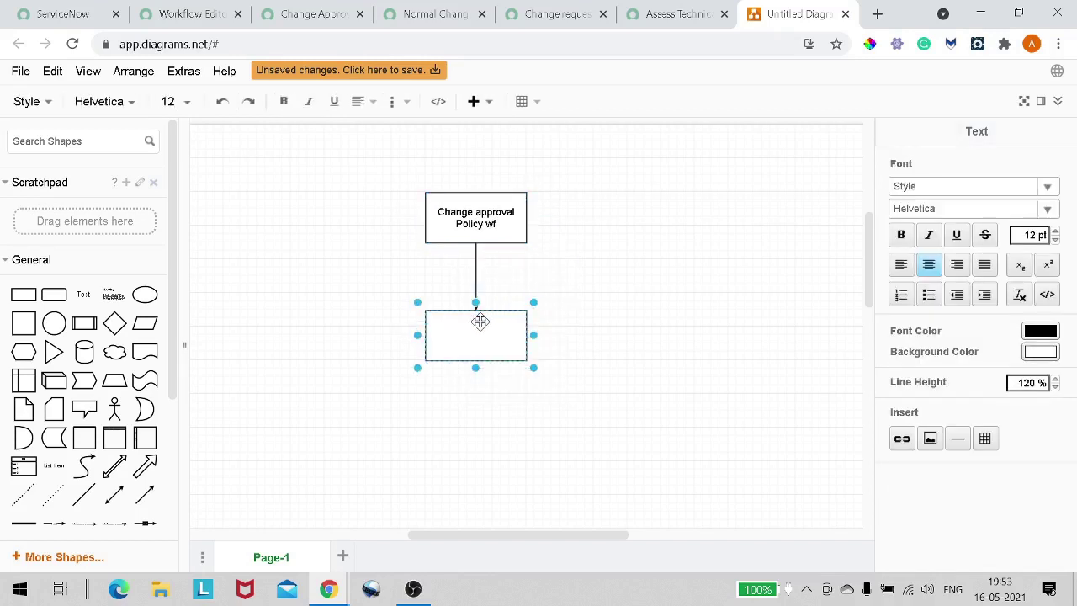
Replace the word "Policy" with "Activity" in the upper box's label so it reads "Change approval Activity wf".
click(486, 226)
double_click(486, 226)
click(487, 227)
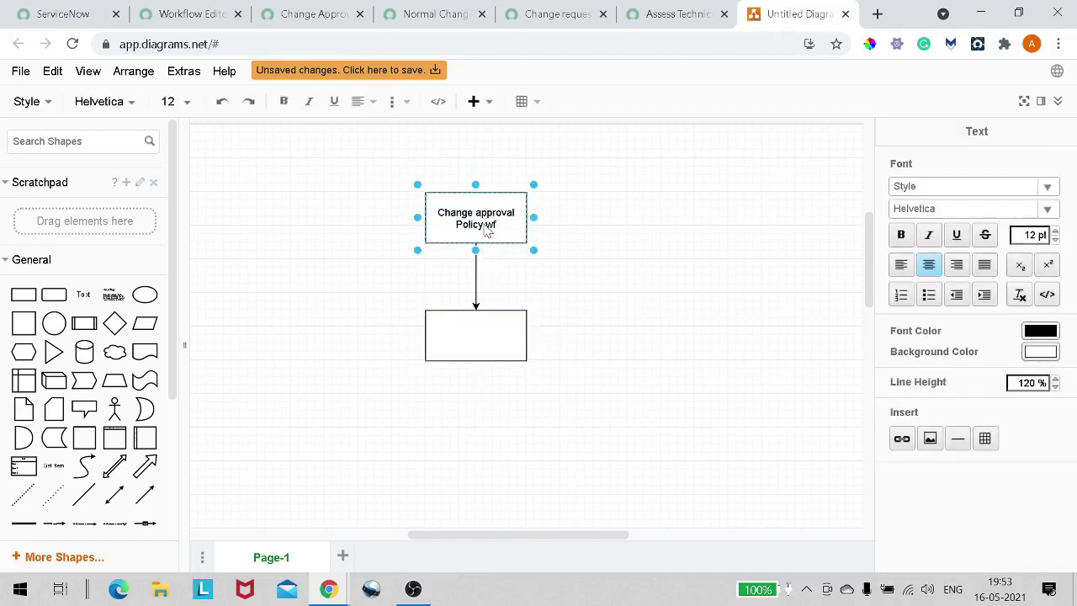
double_click(473, 228)
text(Activity)
Label the lower connected rectangle "Change approval policy".
double_click(462, 318)
text(Change )
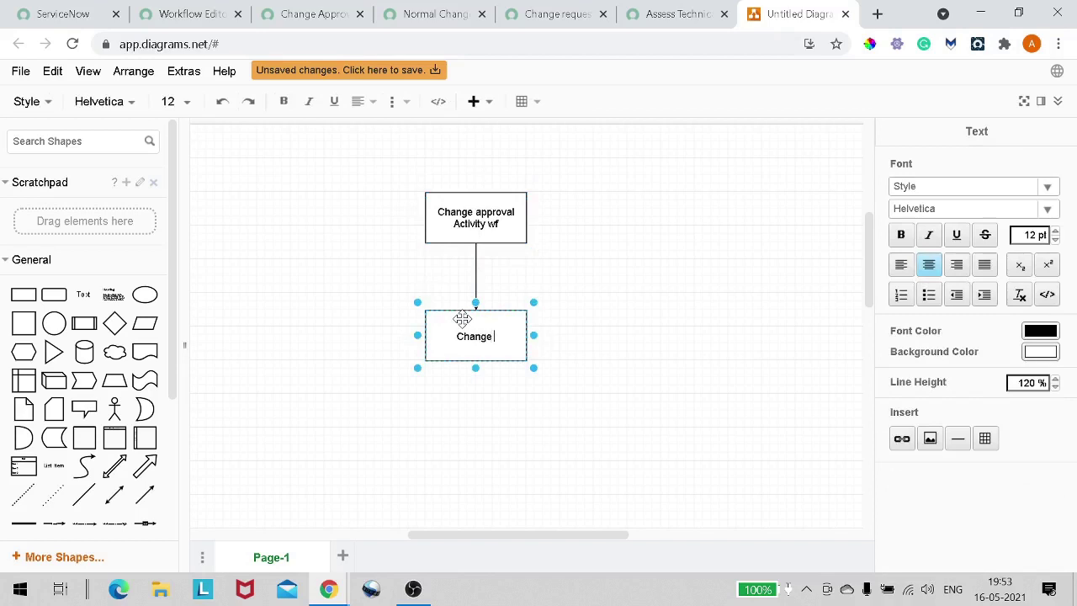
text(approval policy)
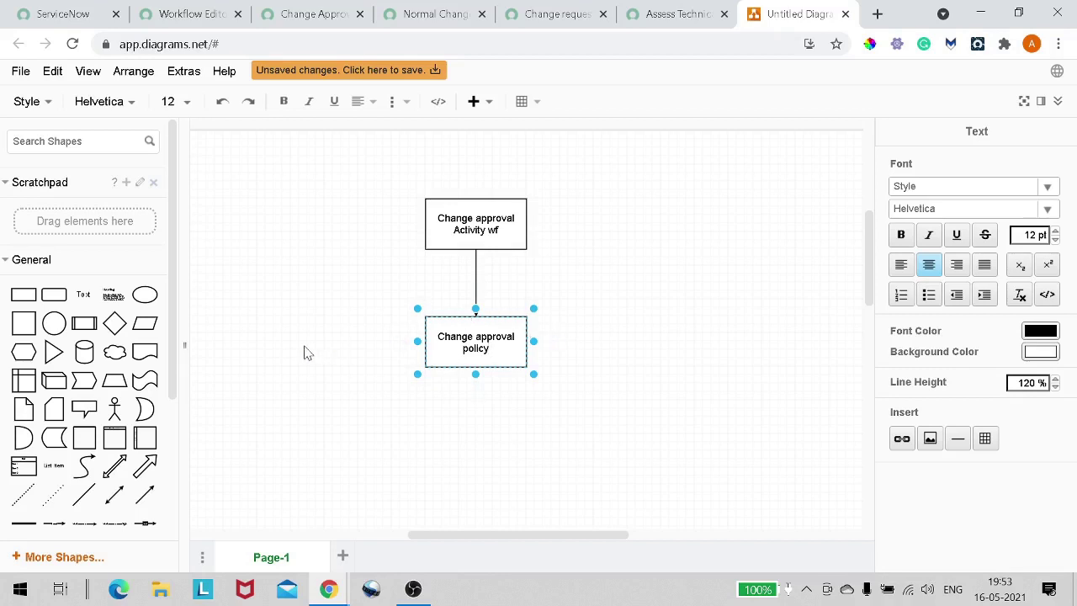
Add two blank rectangles level with the "Change approval policy" box, one on each side of it.
mouse_move(23, 301)
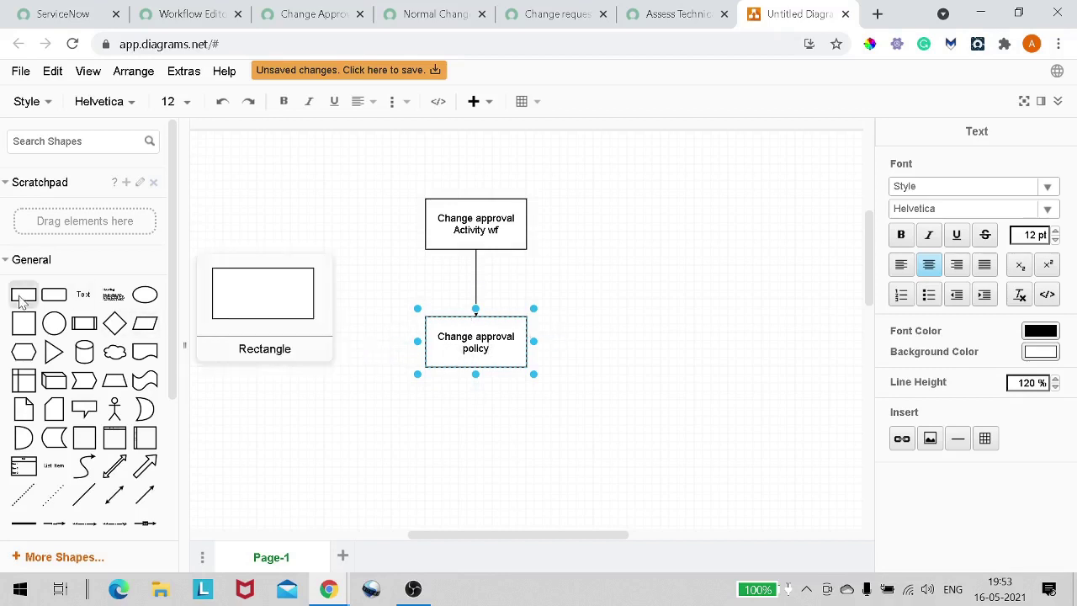
drag(23, 301, 295, 355)
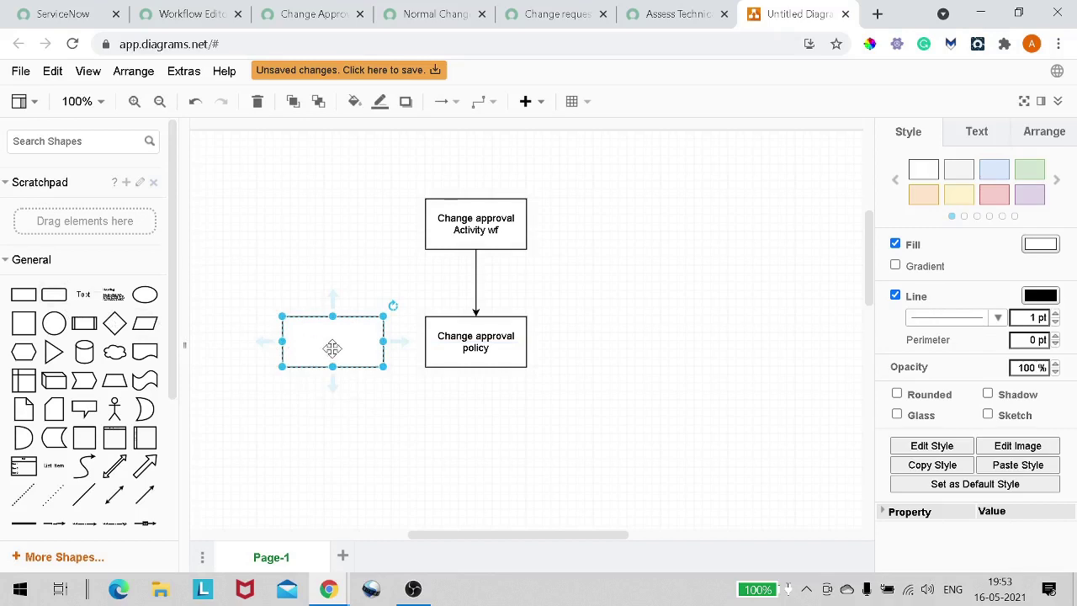
drag(335, 348, 634, 341)
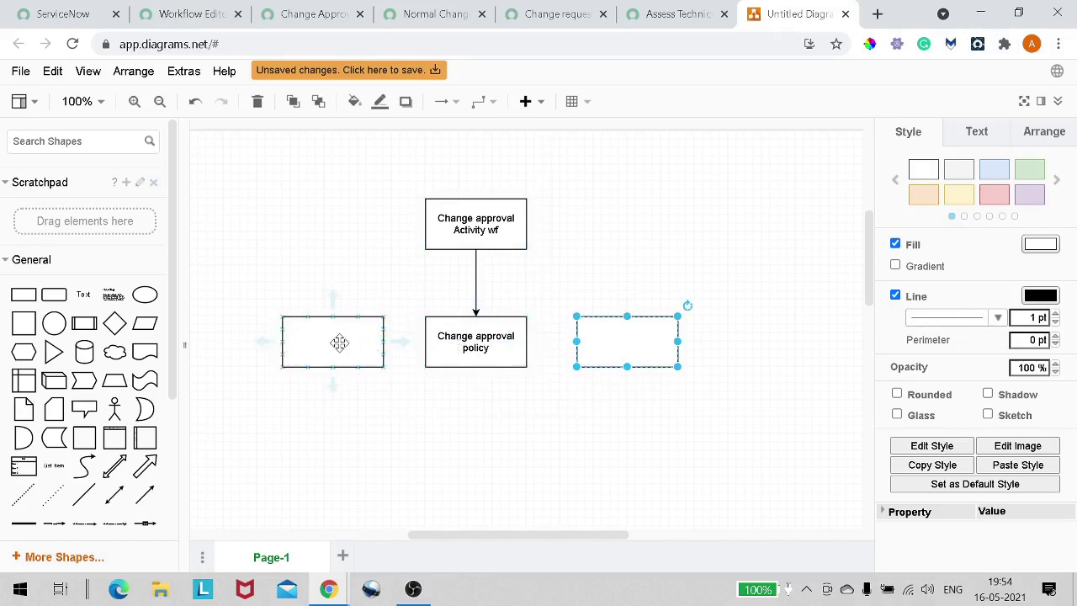
Move the blank rectangle on the left of the policy box farther away from it and label it "Inputs".
drag(339, 342, 252, 335)
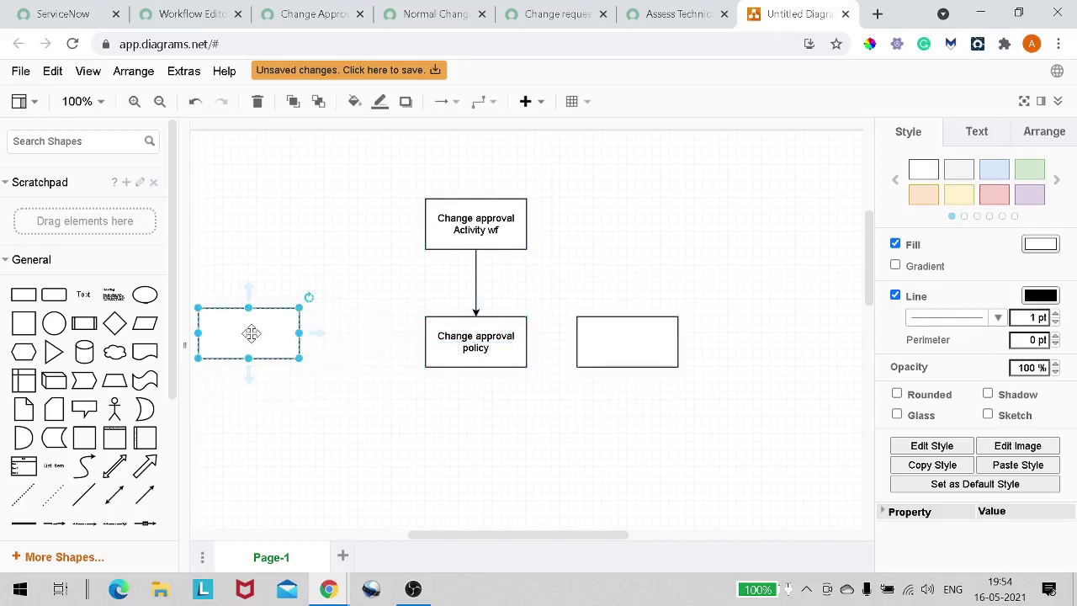
double_click(251, 334)
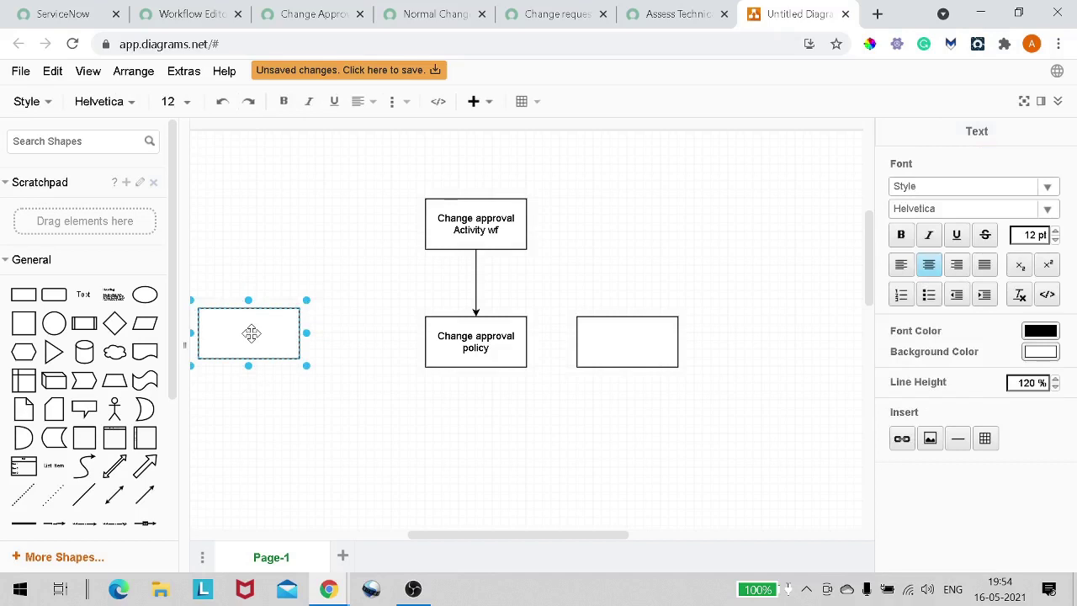
text(Inputs)
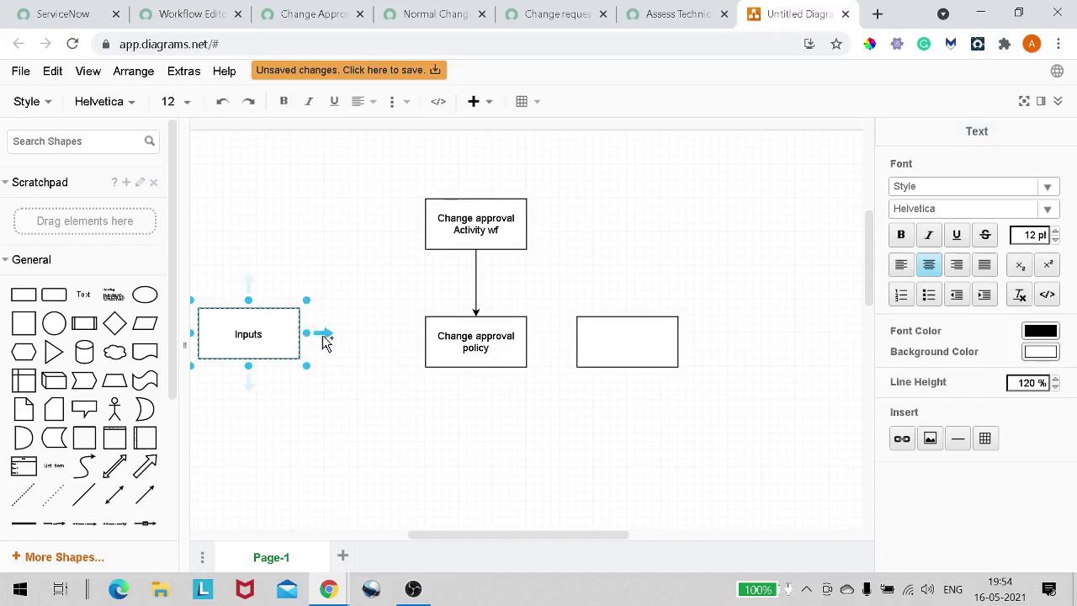
Add a blank rectangle connected by an arrow from "Inputs" and place it between "Inputs" and "Change approval policy".
click(323, 339)
click(349, 337)
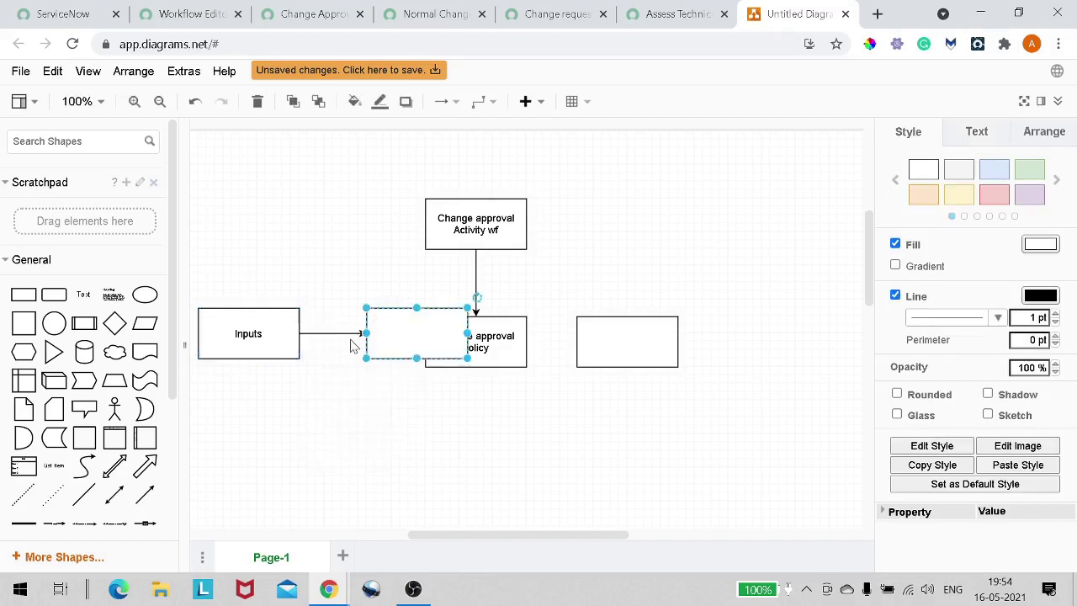
drag(399, 334, 348, 342)
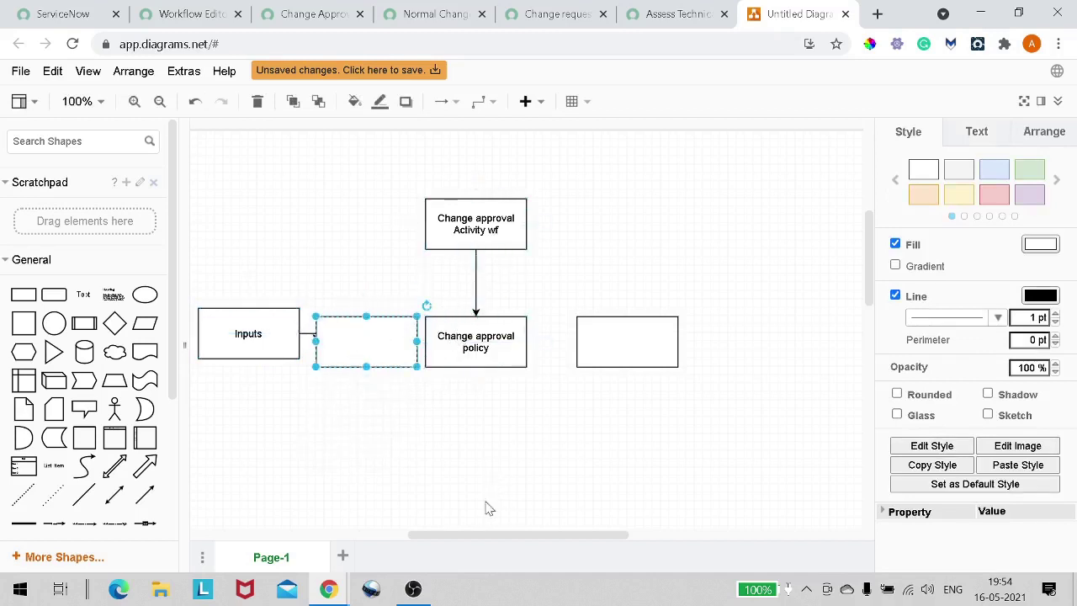
drag(473, 535, 426, 488)
click(426, 489)
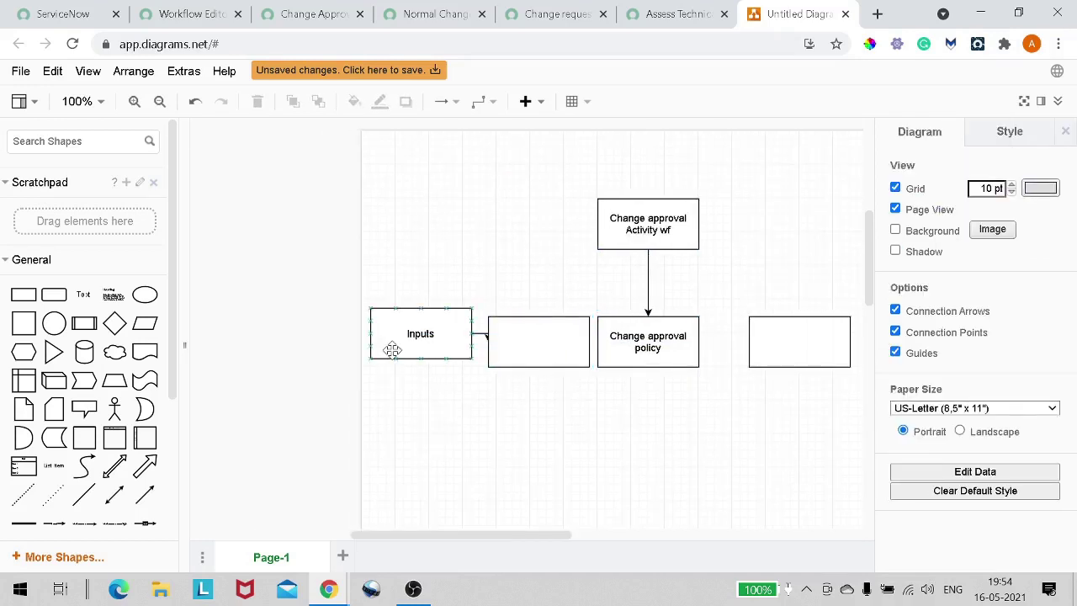
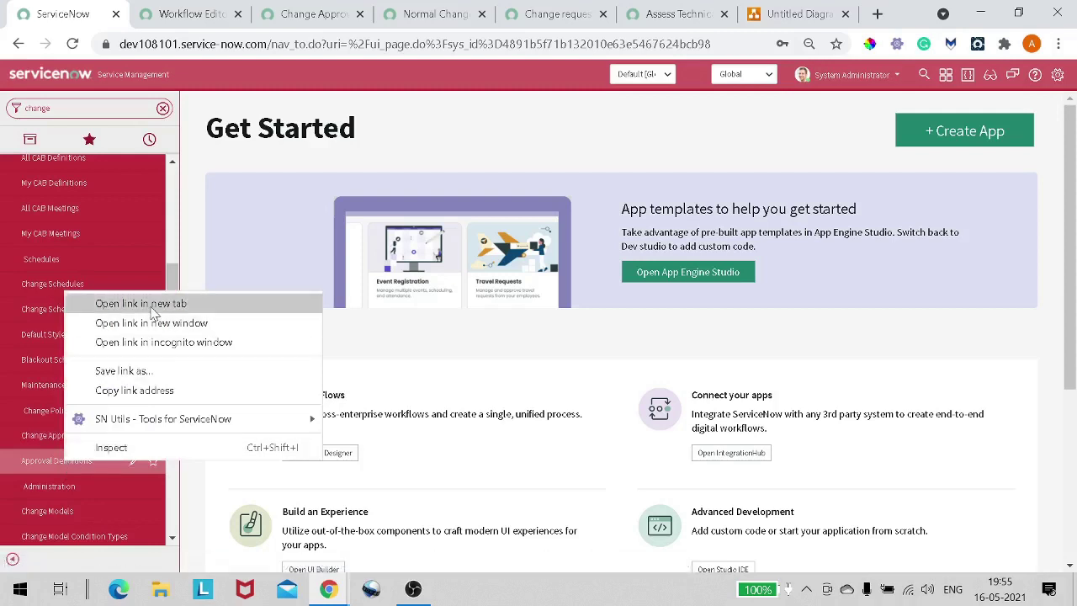
Open ServiceNow's Approval Definitions in a new browser tab and check the Answer field of the Assess Technical Approvals decision.
click(141, 305)
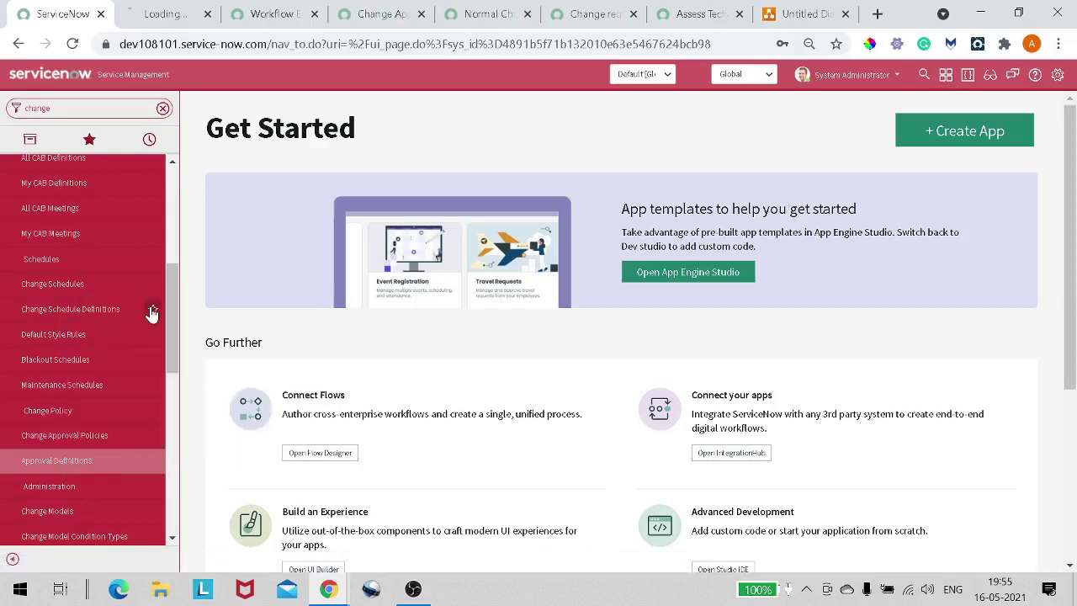
click(493, 14)
click(576, 22)
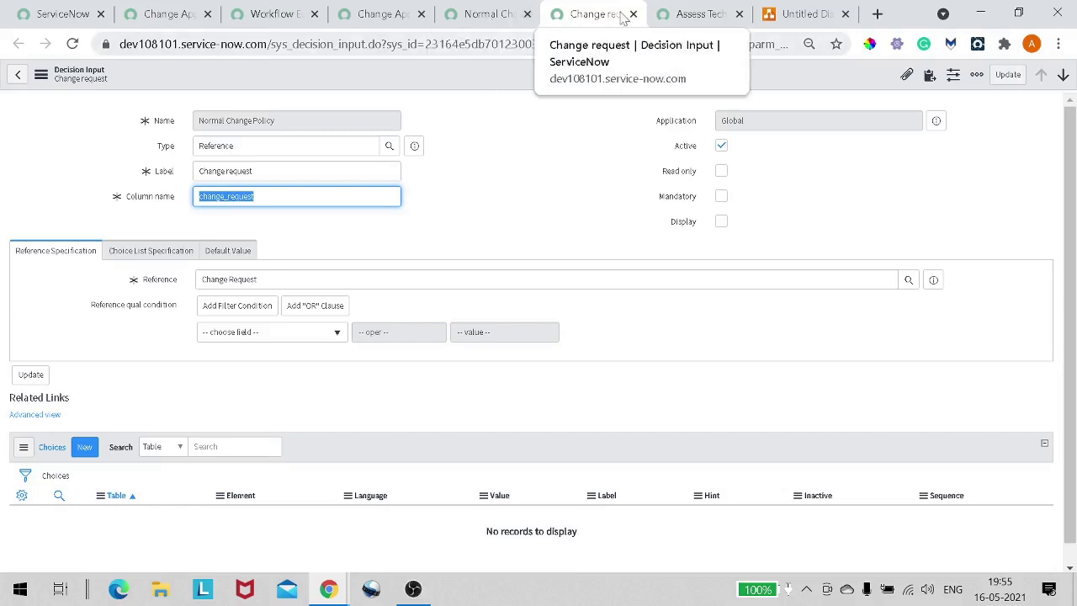
click(695, 15)
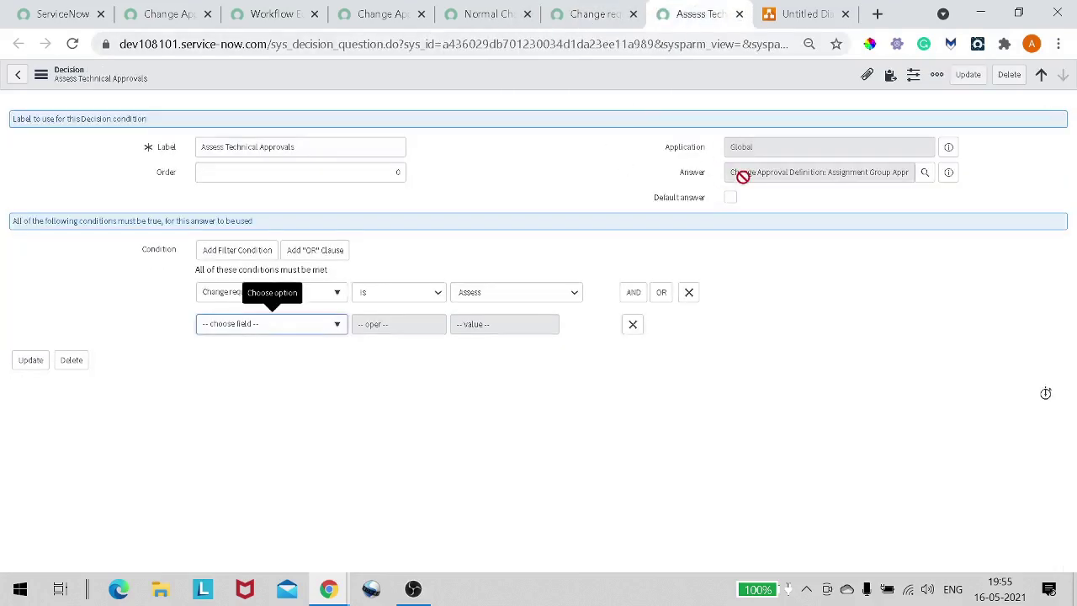
drag(746, 173, 858, 180)
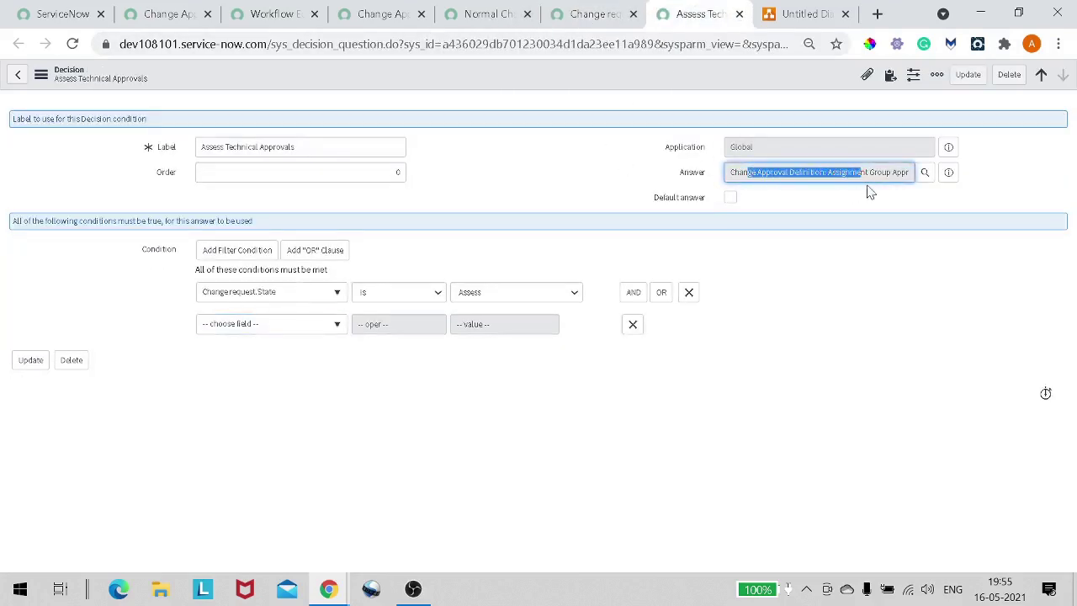
Open the Assignment Group Approval record from the Change Approval Definition list and examine its approval action options.
click(168, 21)
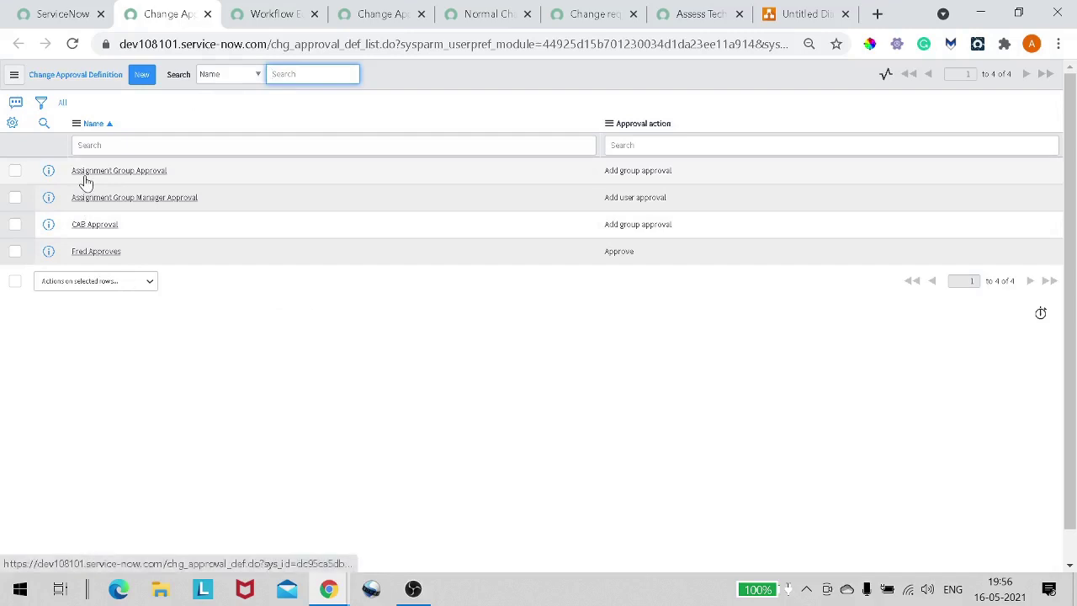
click(136, 172)
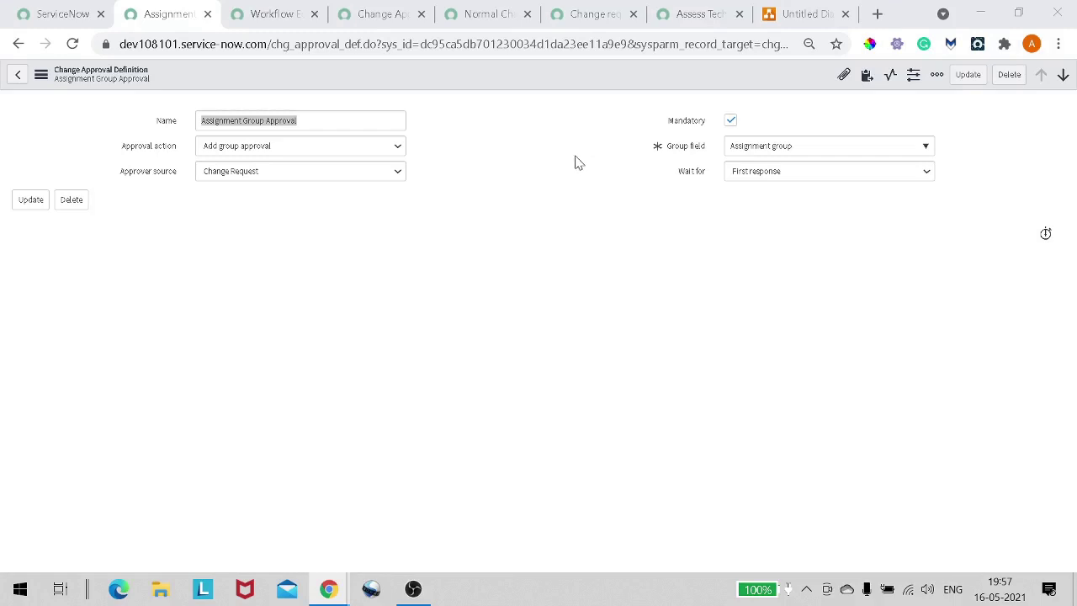
click(367, 149)
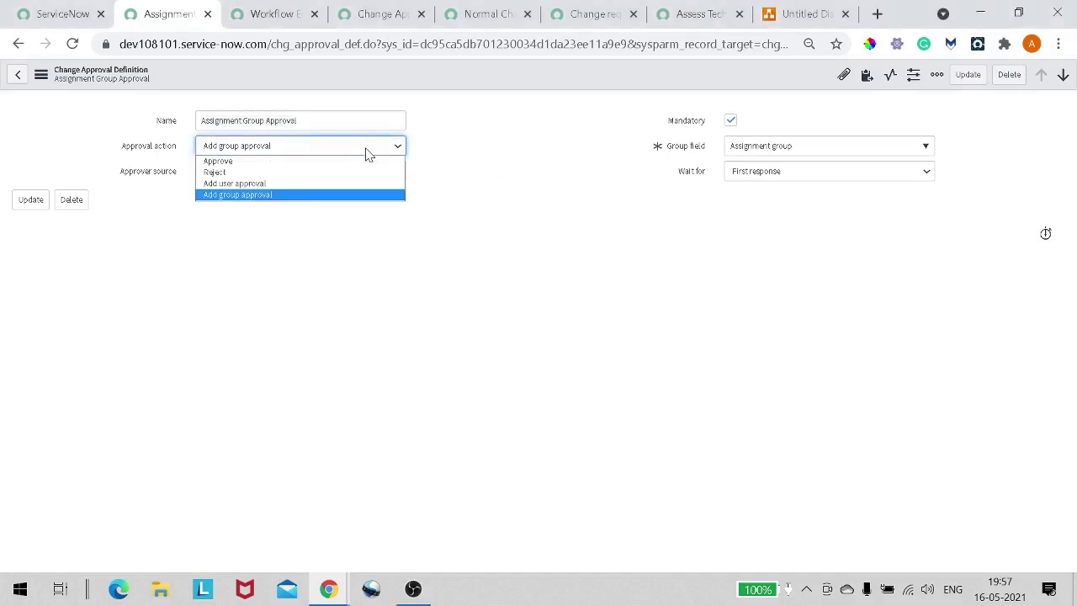
click(476, 168)
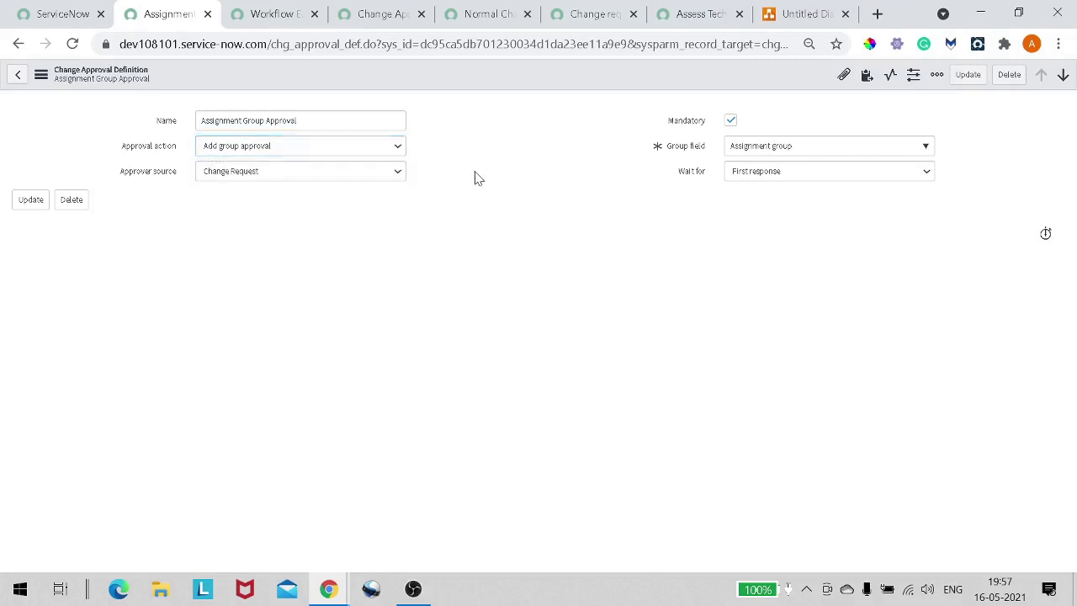
Try the approval actions Approve and Reject, and examine the Change Request elements selectable for the User field.
click(362, 150)
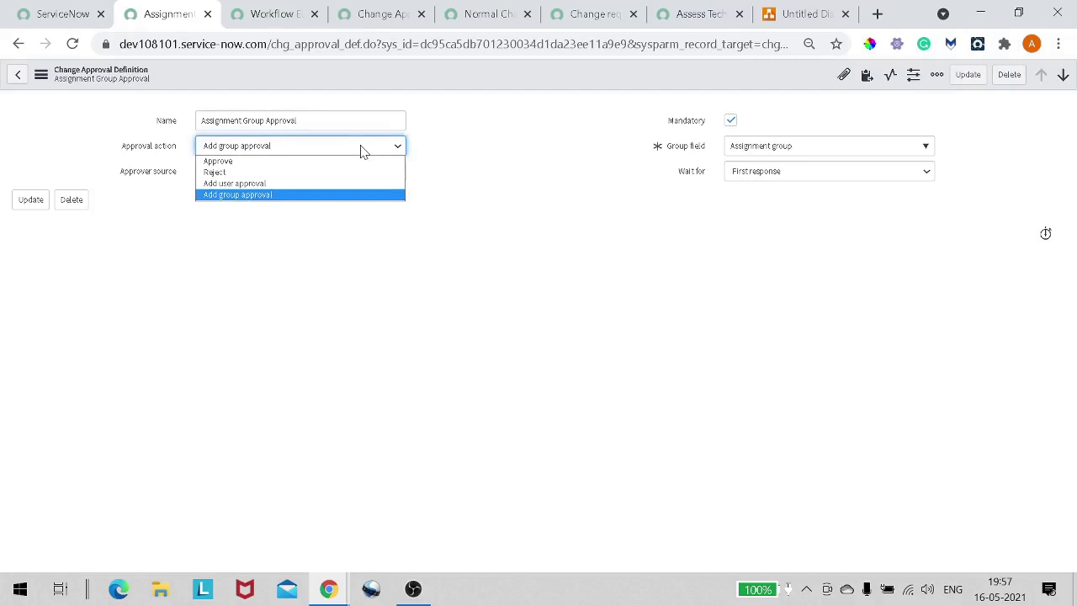
click(286, 163)
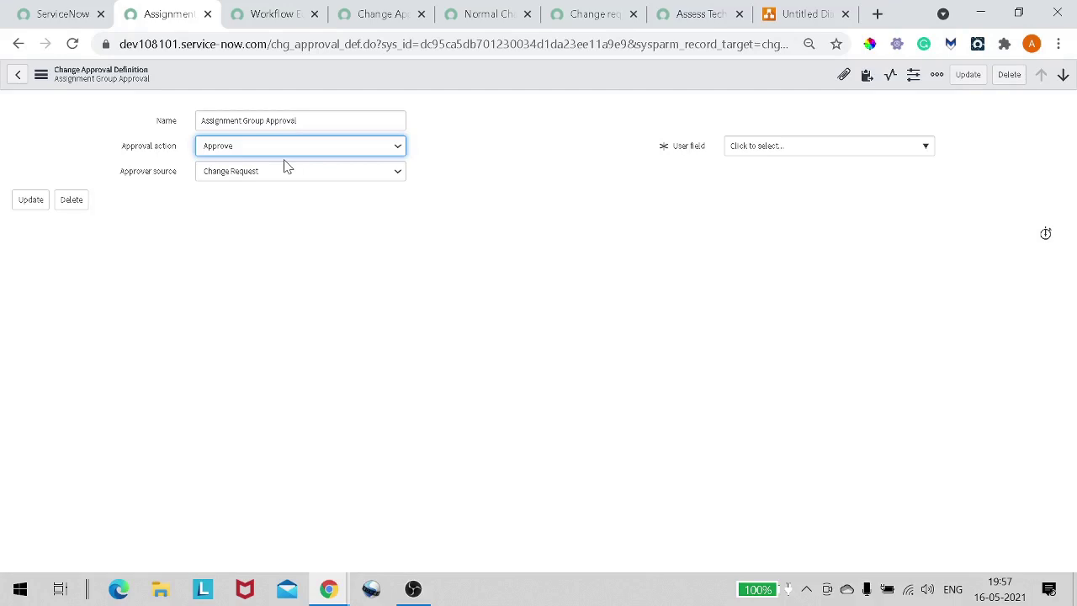
click(290, 151)
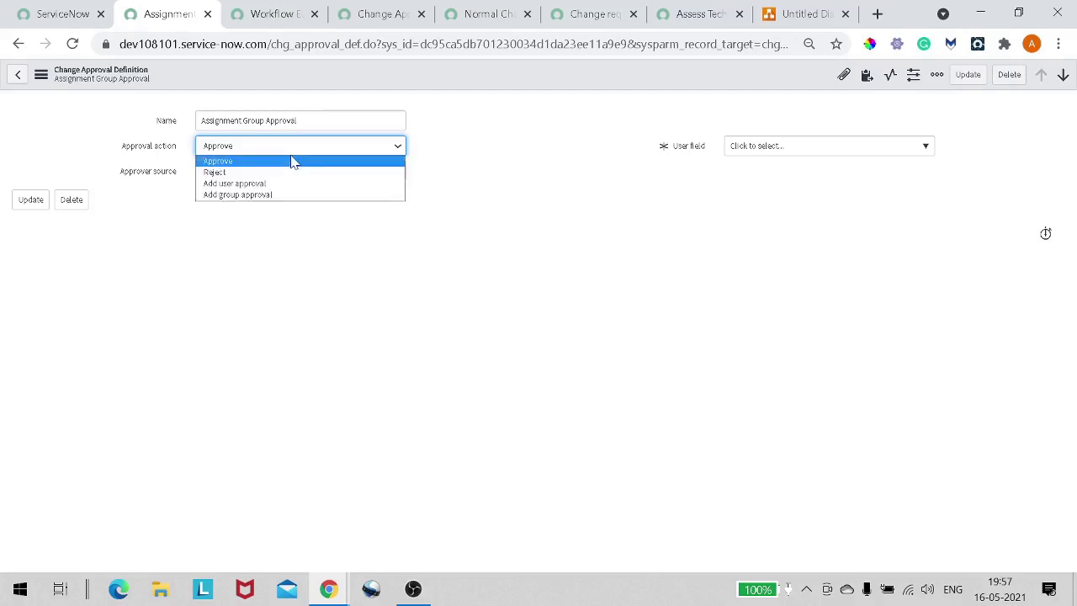
click(288, 174)
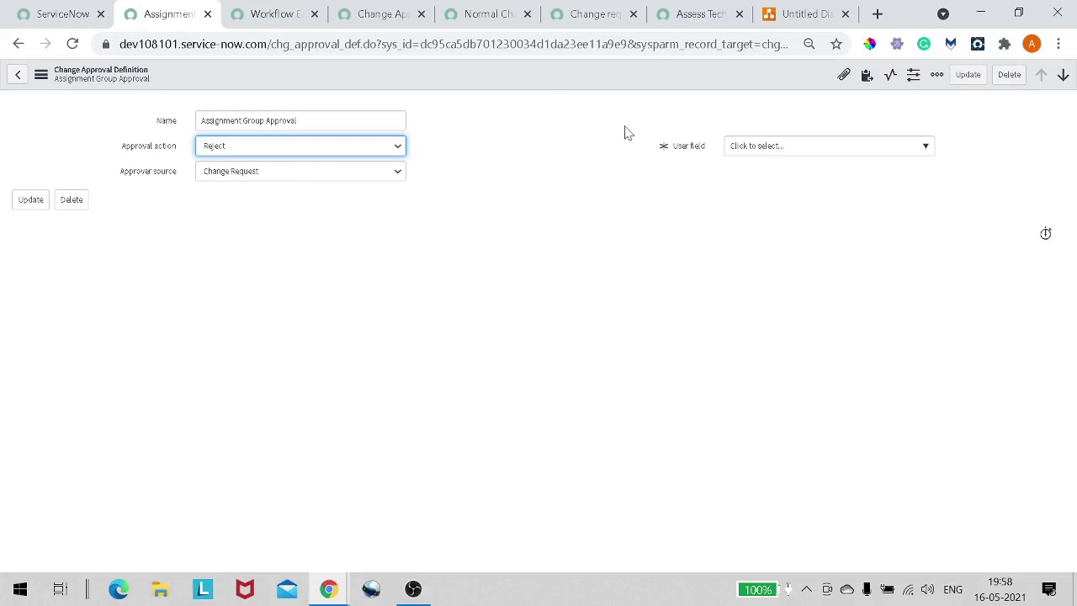
click(819, 148)
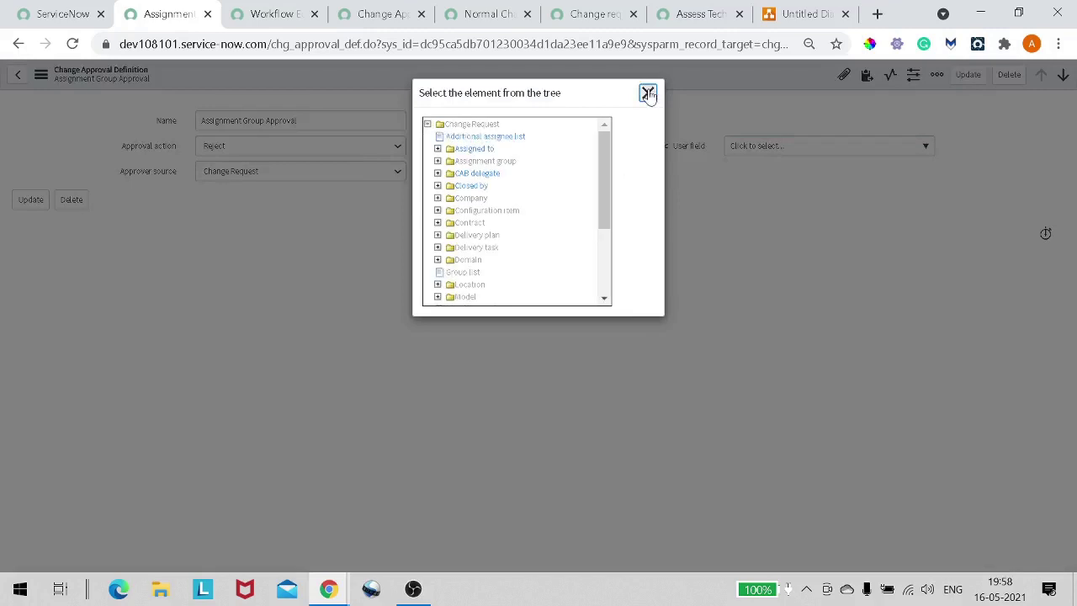
click(648, 94)
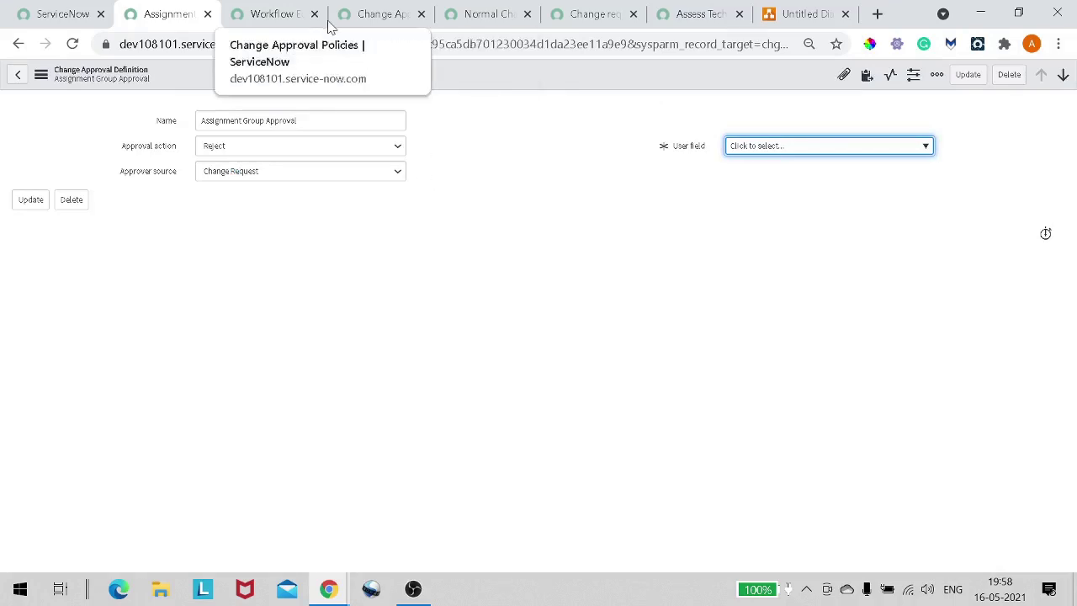
Try Add user approval as the definition's approval action and highlight the User field label.
click(320, 148)
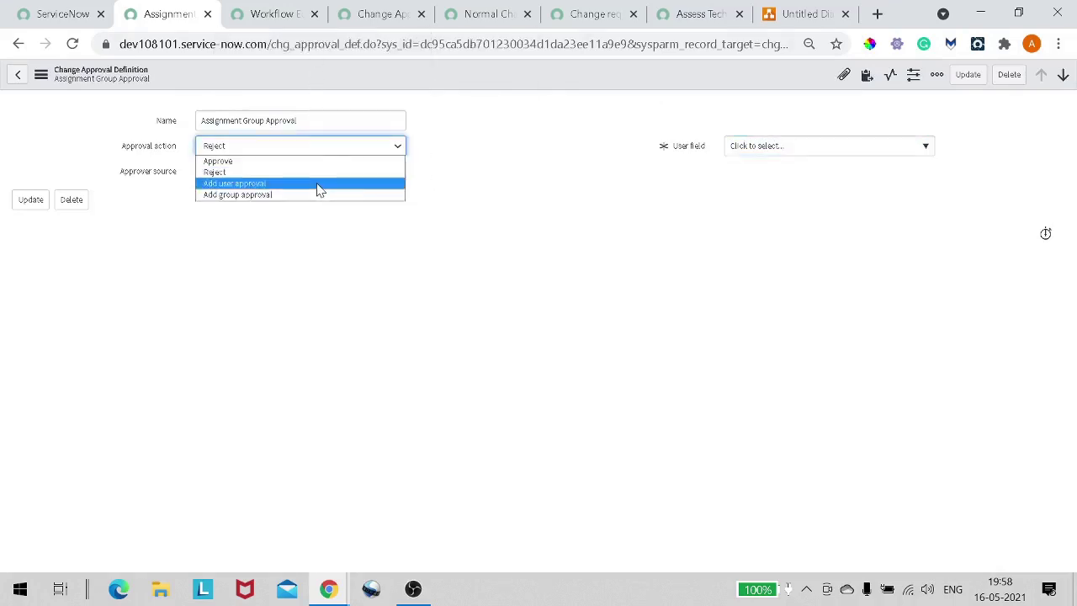
click(318, 183)
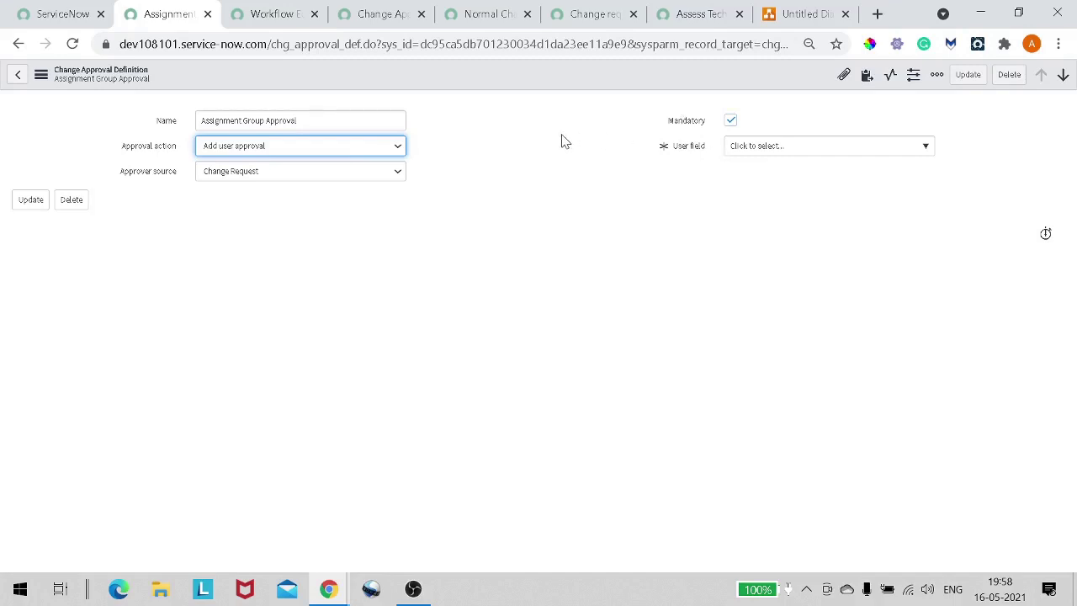
click(384, 145)
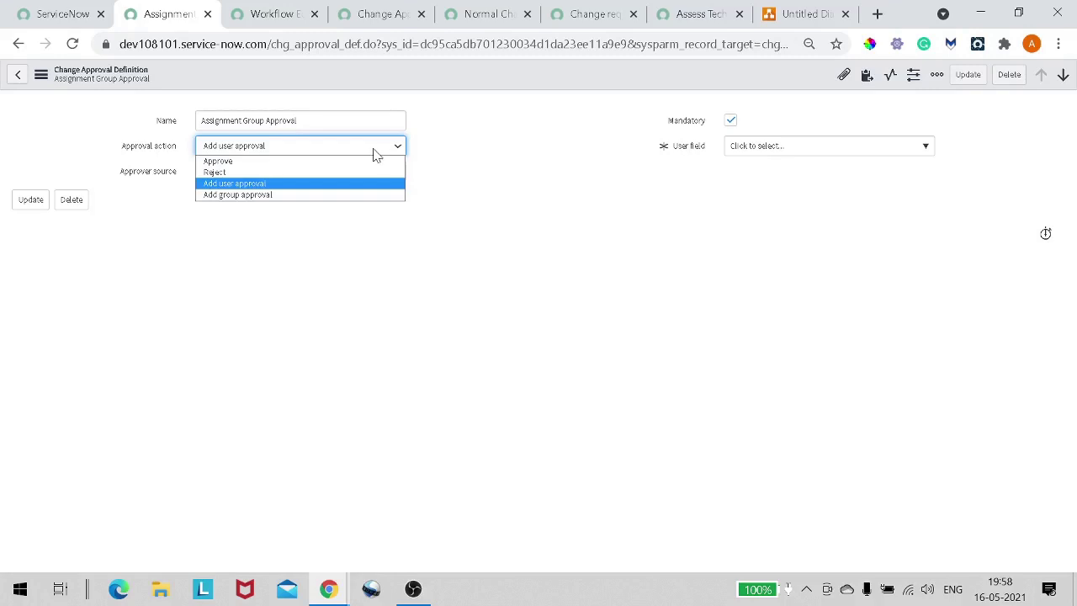
drag(666, 154, 716, 157)
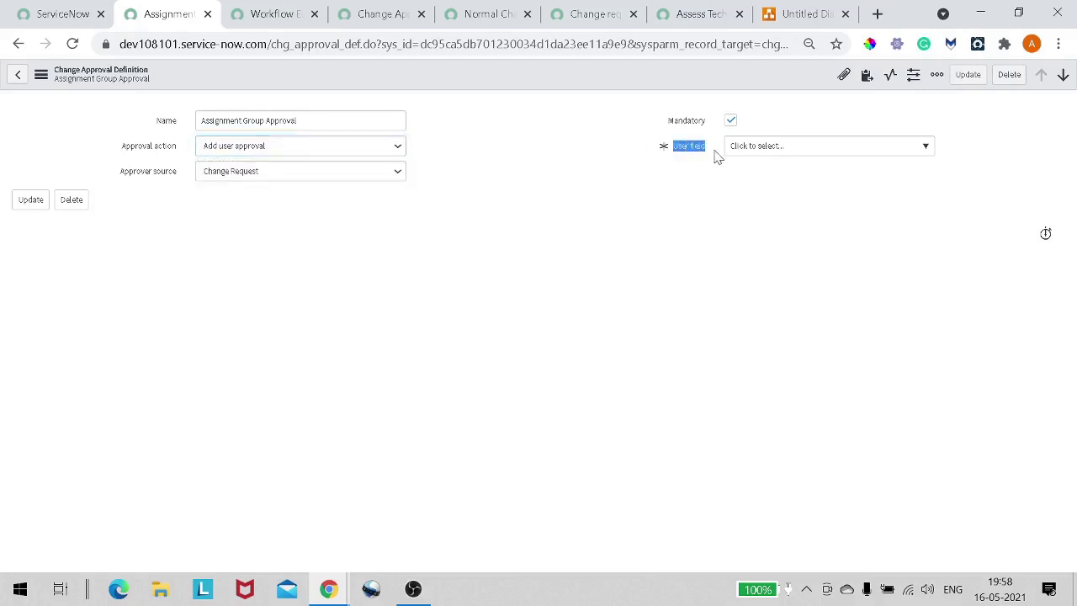
Switch the approval action back to Reject and highlight the User field label for comparison.
click(332, 151)
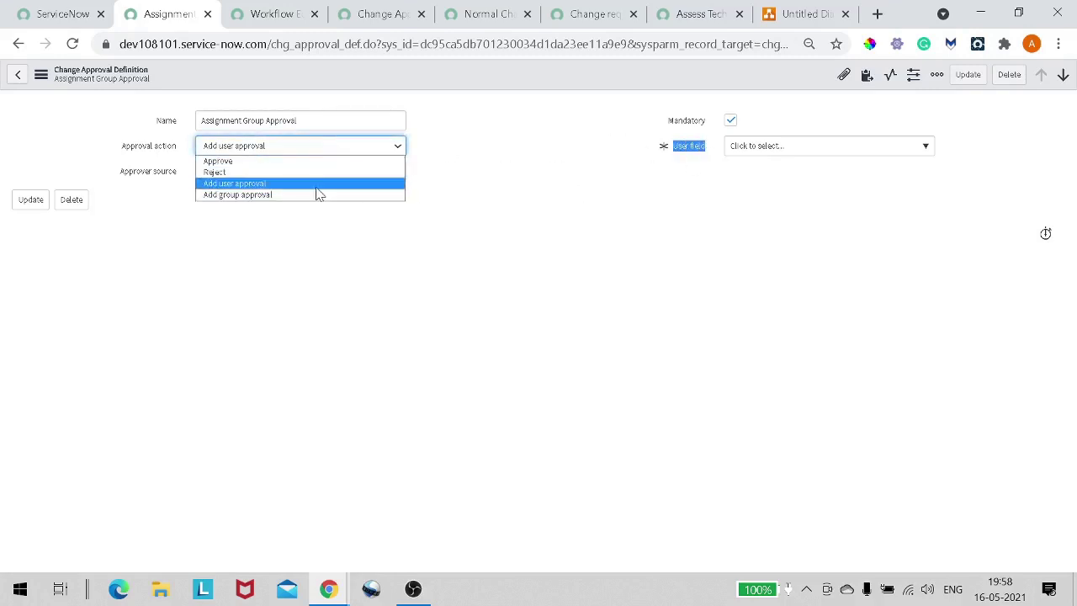
click(318, 174)
click(623, 175)
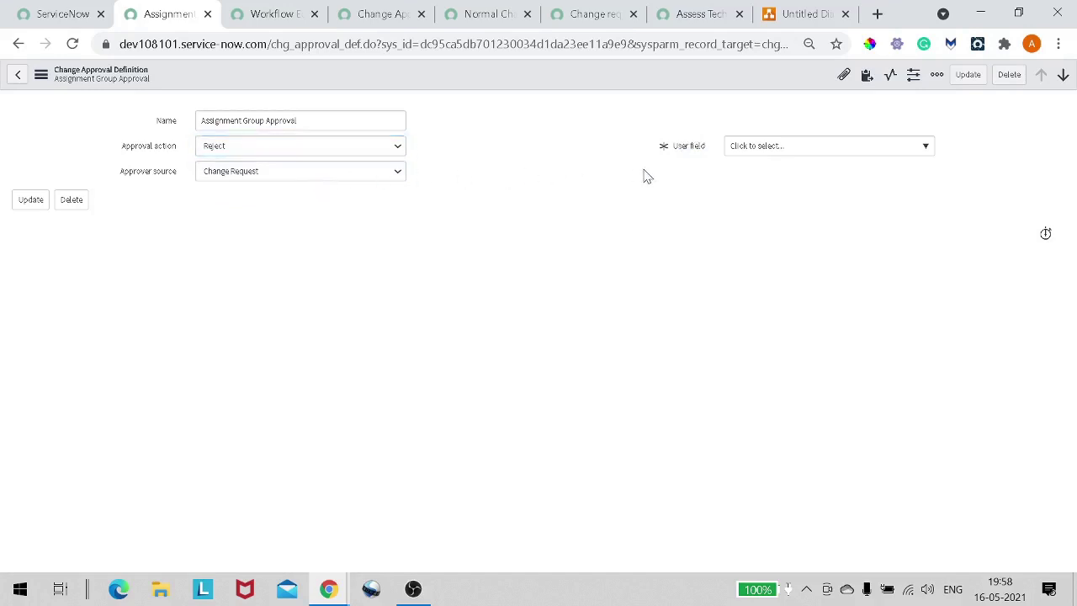
drag(663, 162, 708, 154)
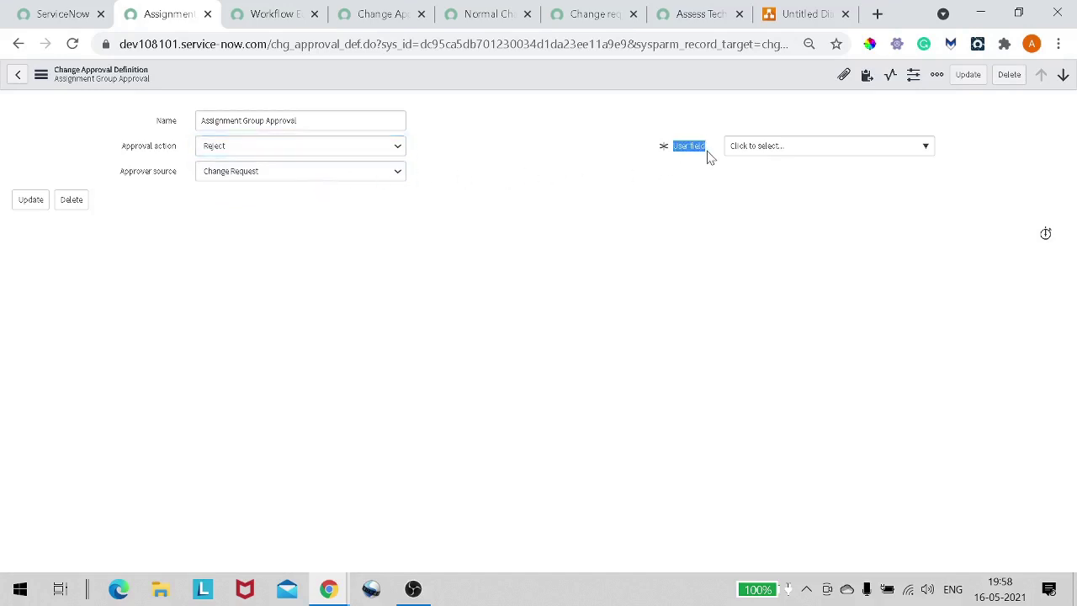
Select Add user approval as the approval action once more, and return the setting to Add group approval.
click(306, 161)
click(309, 152)
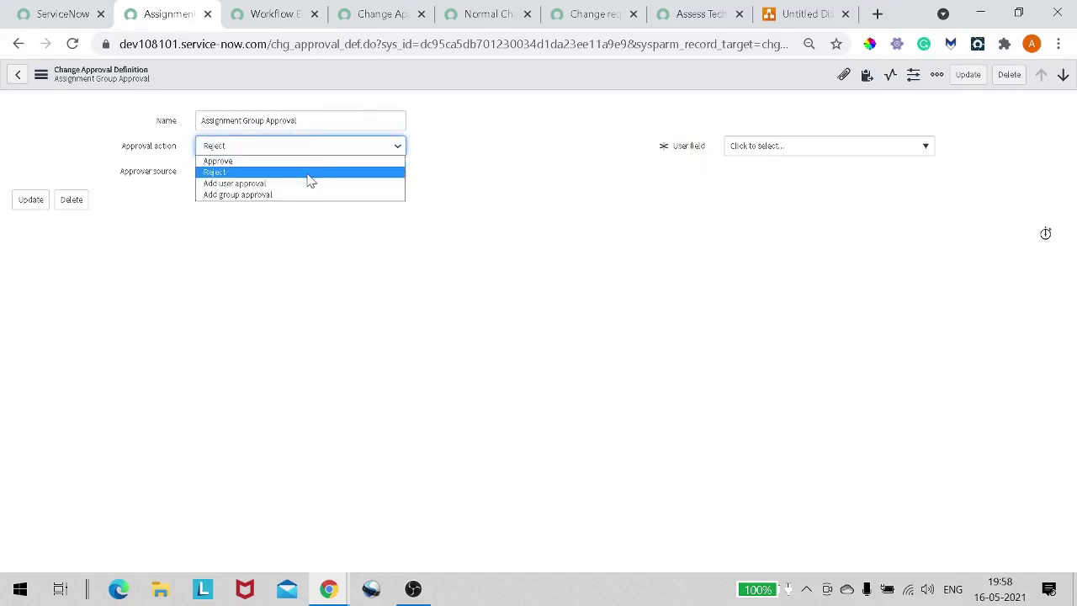
click(309, 184)
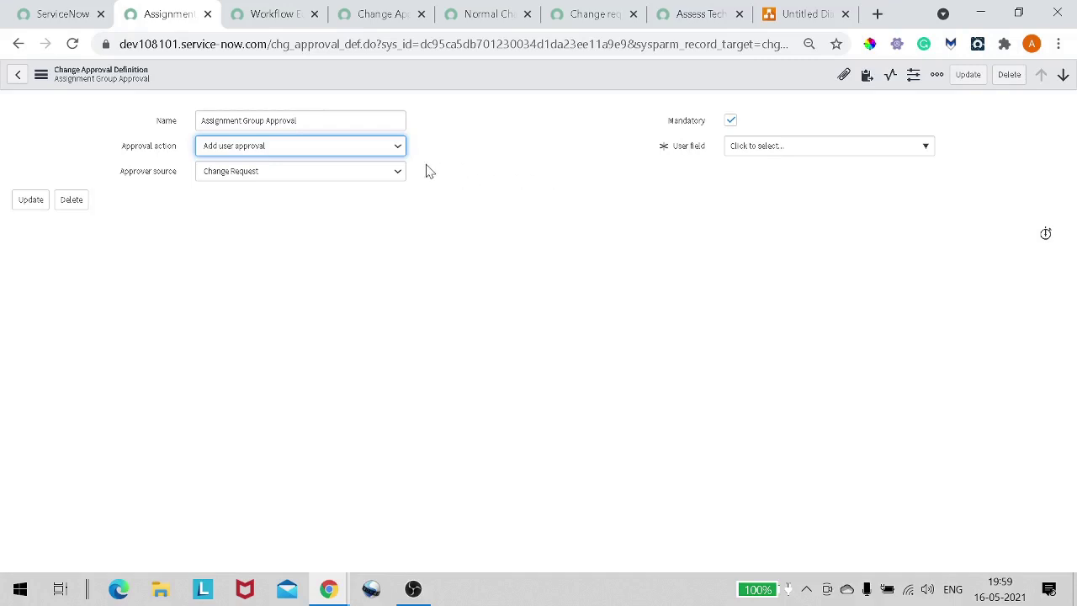
click(380, 149)
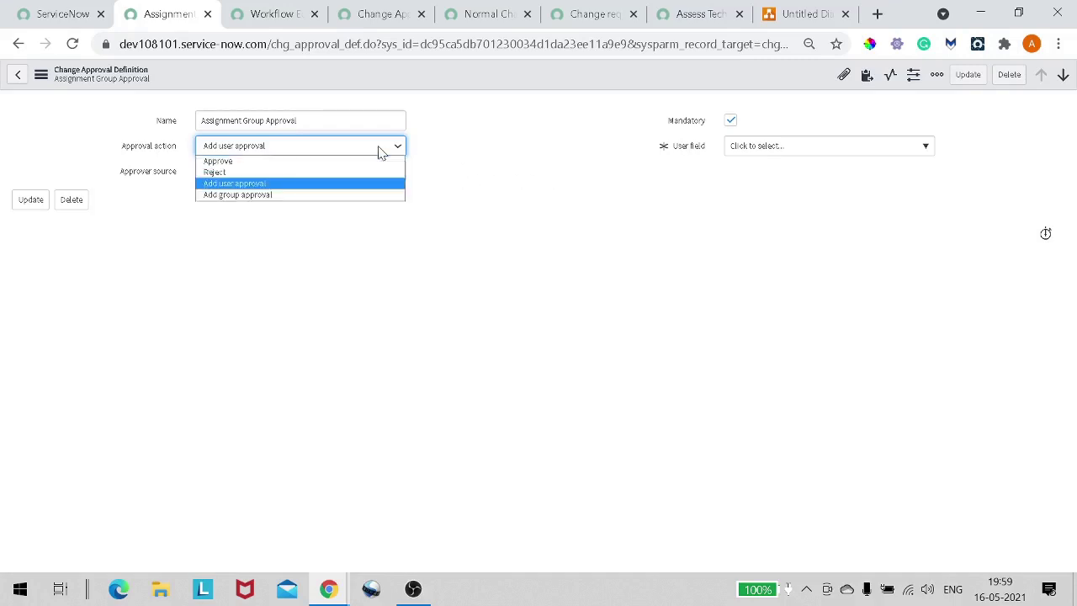
click(367, 196)
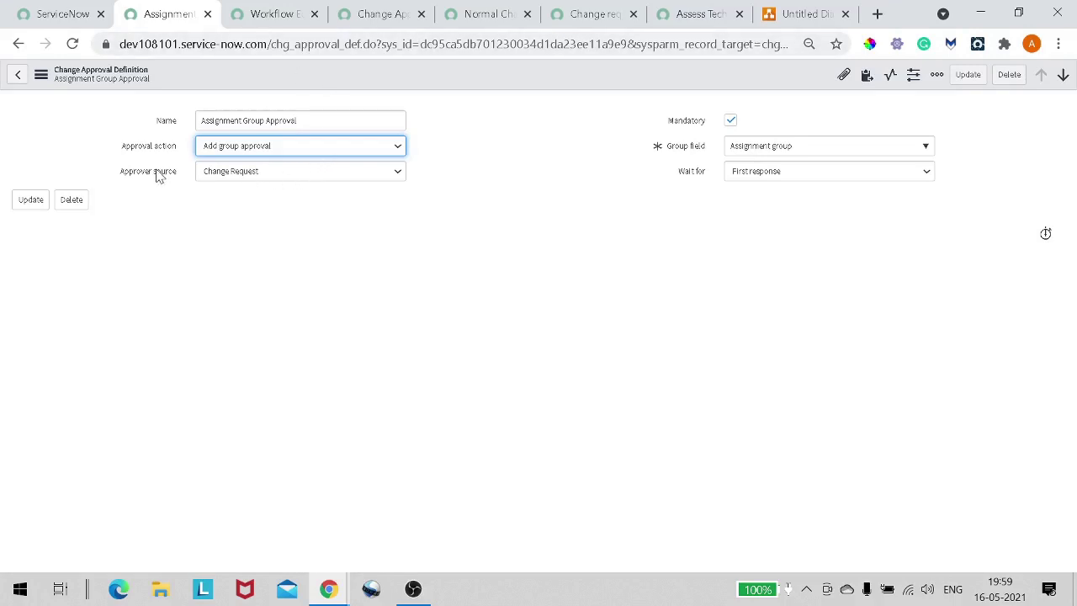
Try Approval Definition as the approver source to compare it with Change Request, and return the setting to Change Request.
click(328, 185)
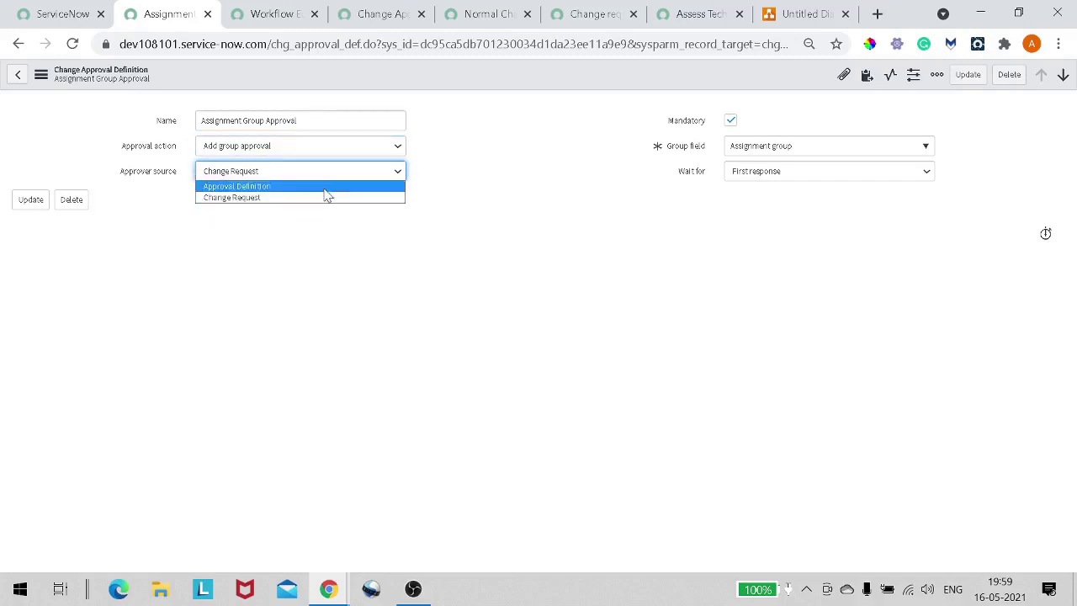
click(327, 194)
click(327, 177)
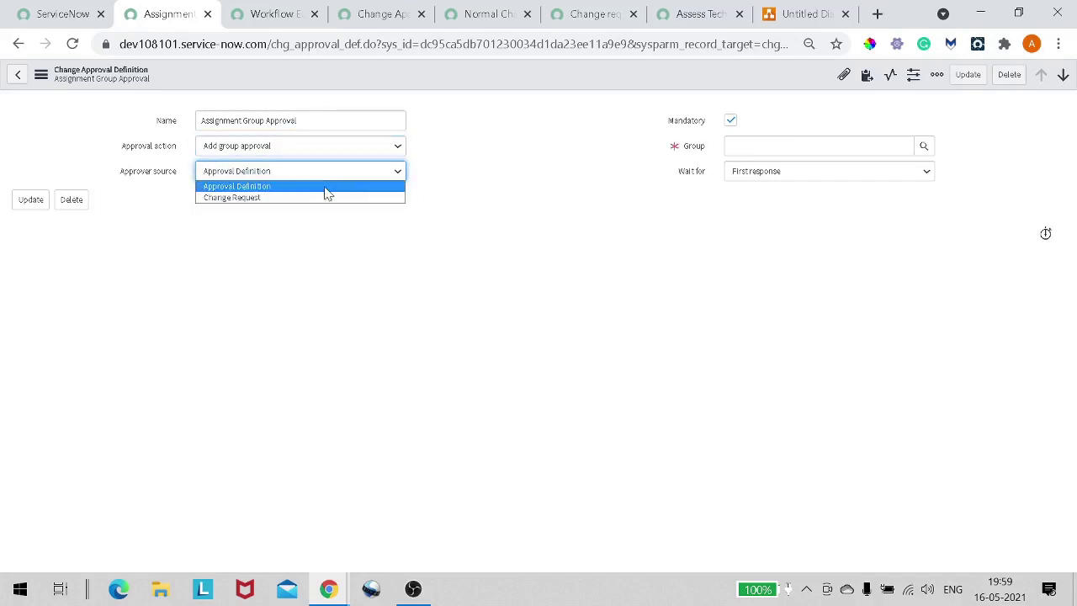
click(320, 198)
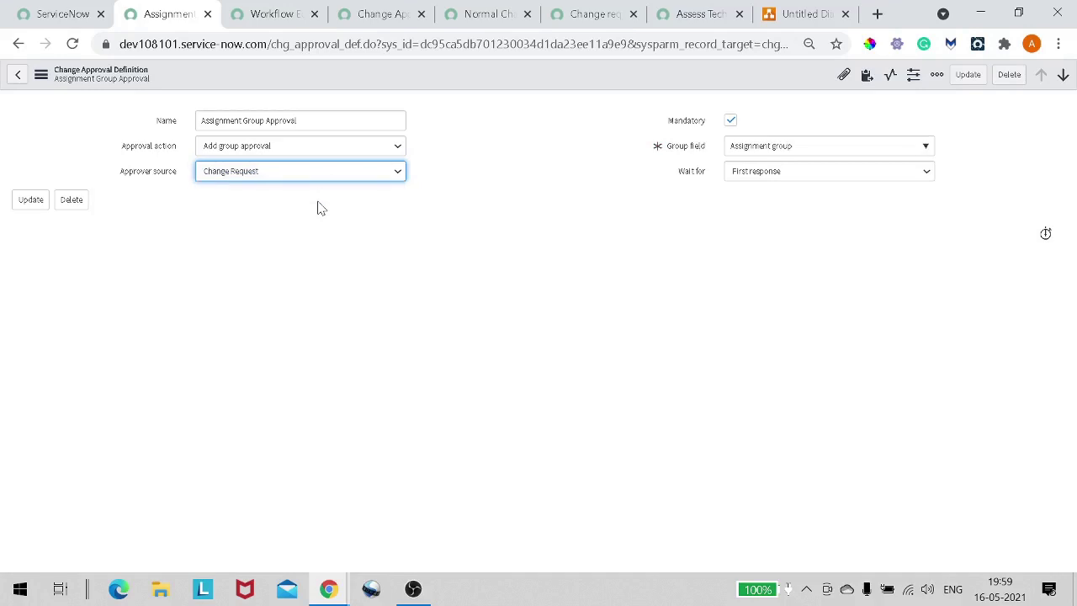
click(378, 172)
click(370, 190)
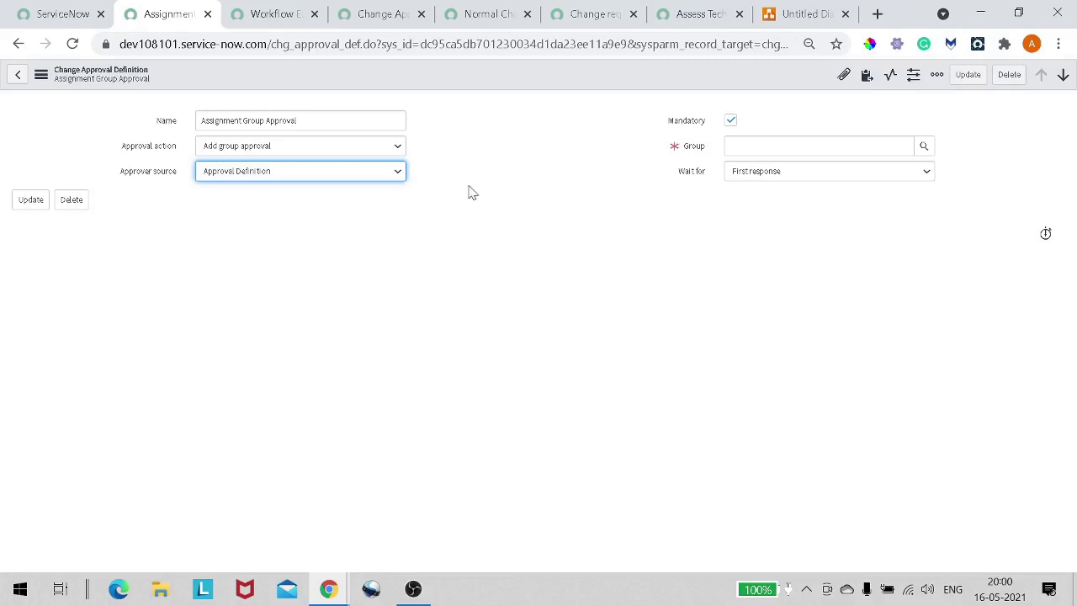
click(371, 173)
click(362, 199)
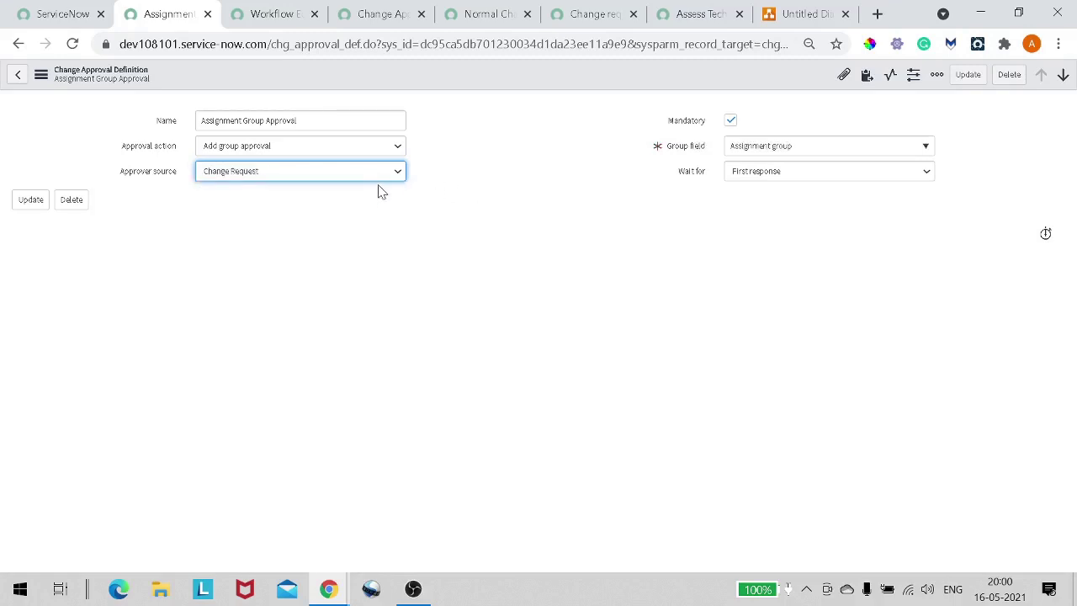
Examine the Change Request elements selectable for the Group field, including those under Configuration item, and close the element tree.
click(736, 157)
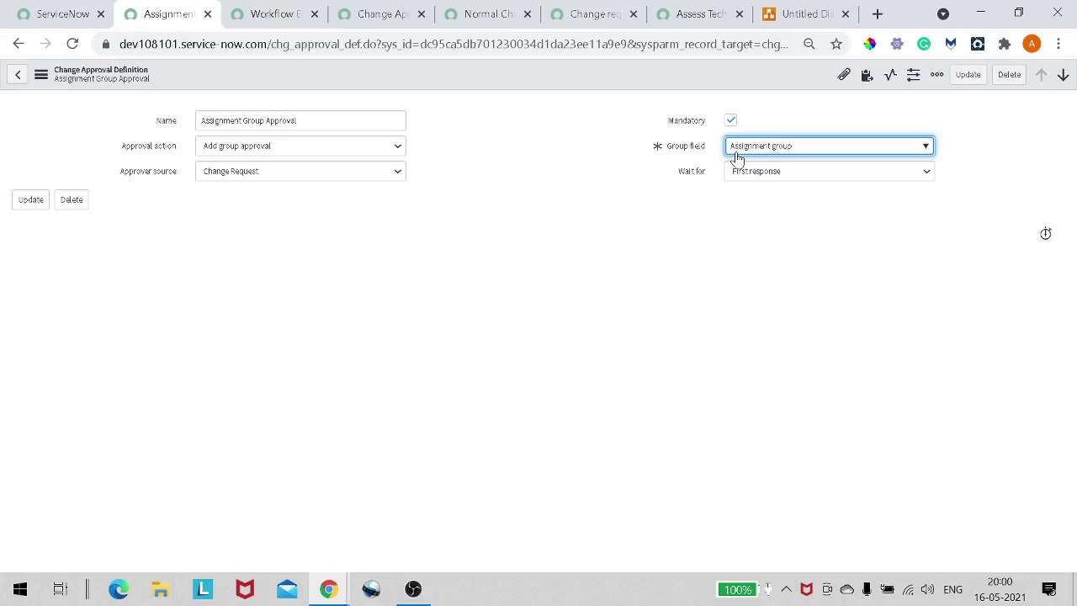
click(736, 157)
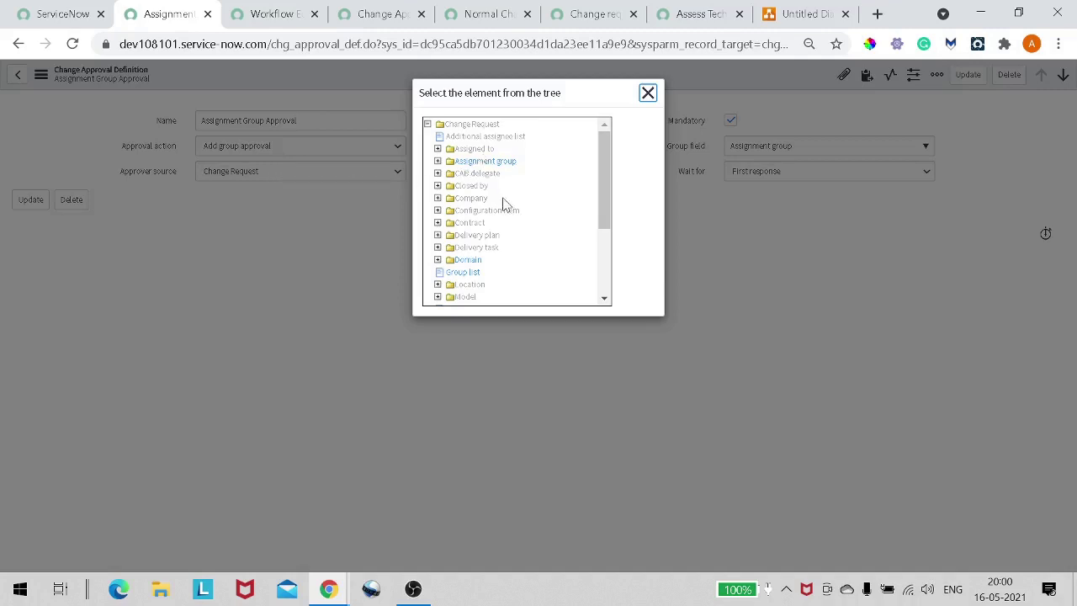
scroll(505, 206, down, 1)
scroll(507, 208, up, 1)
click(437, 210)
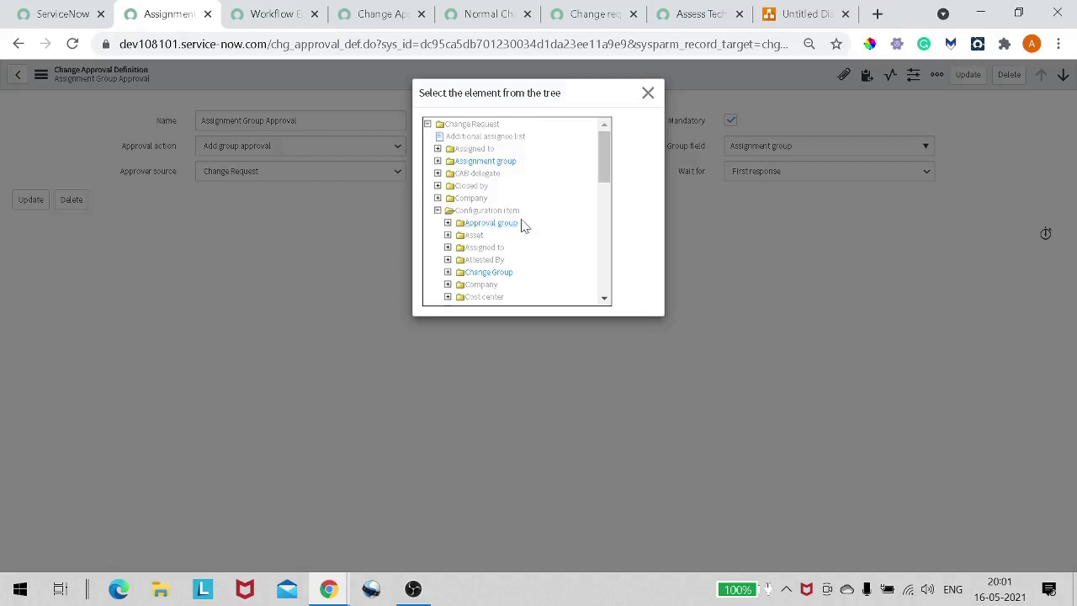
click(647, 92)
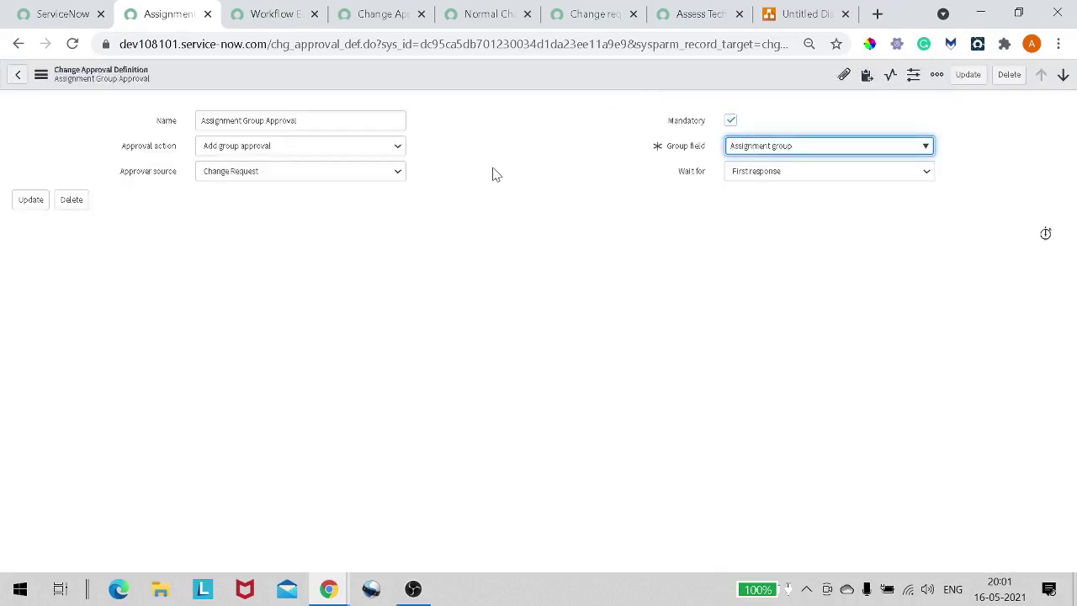
Review the Approval action and Approver source labels and their options, keeping Change Request as the approver source.
click(281, 174)
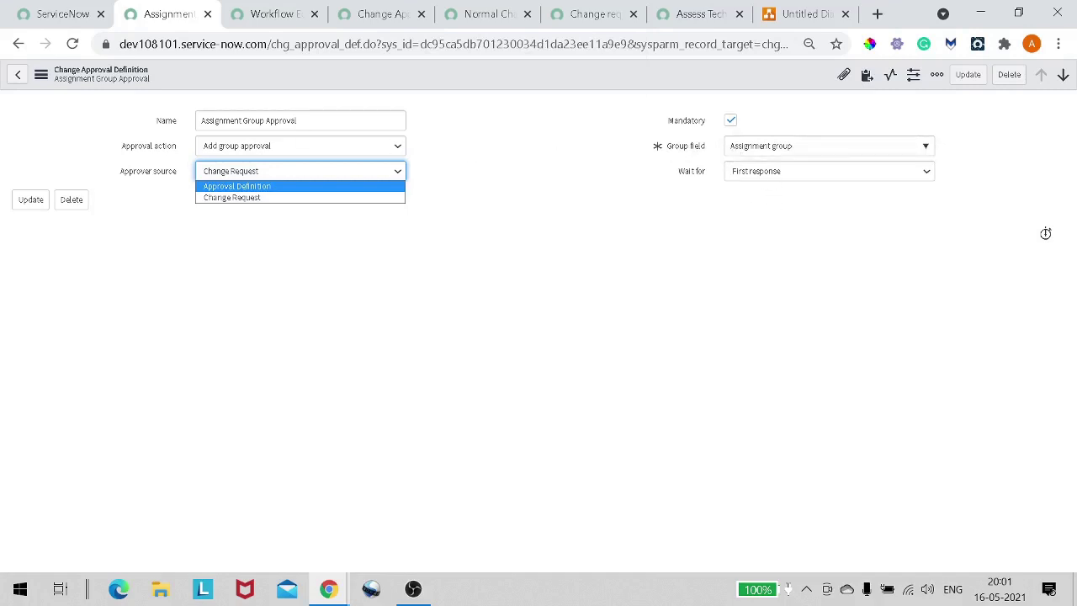
click(526, 145)
drag(123, 148, 178, 148)
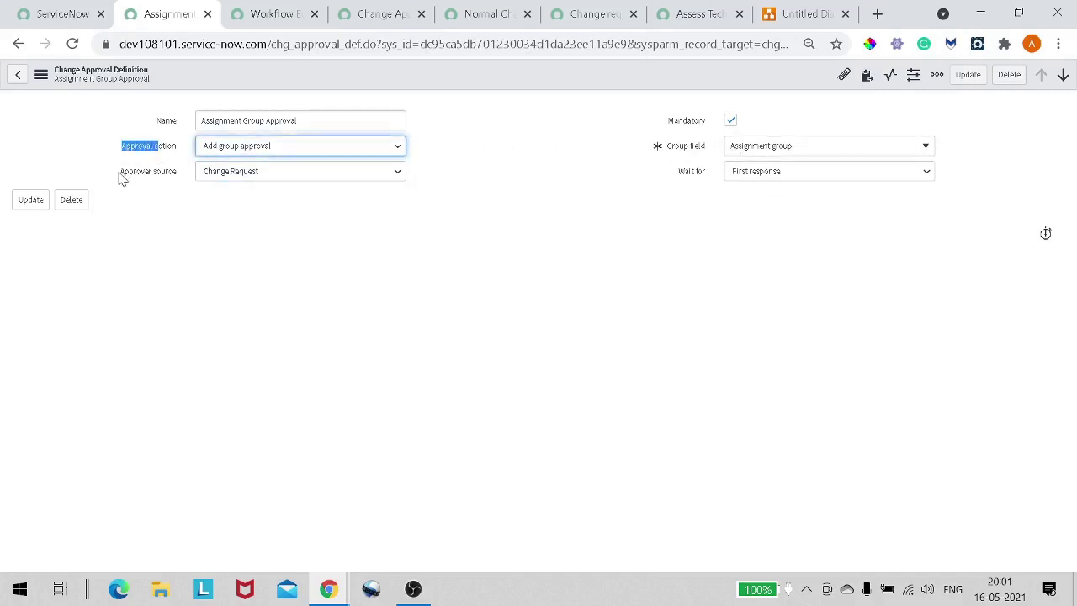
drag(120, 174, 183, 183)
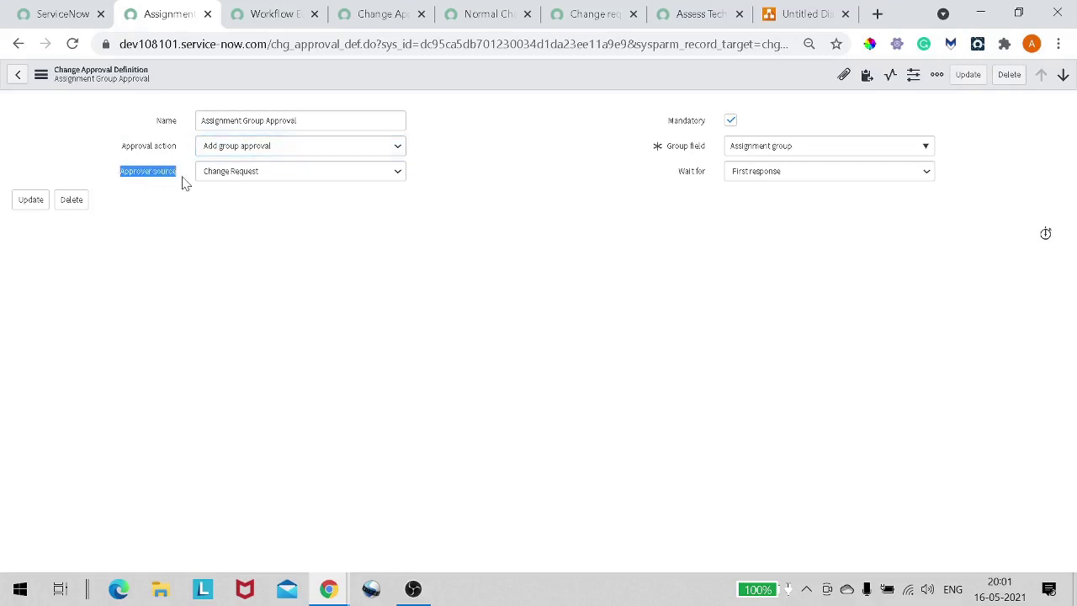
click(246, 150)
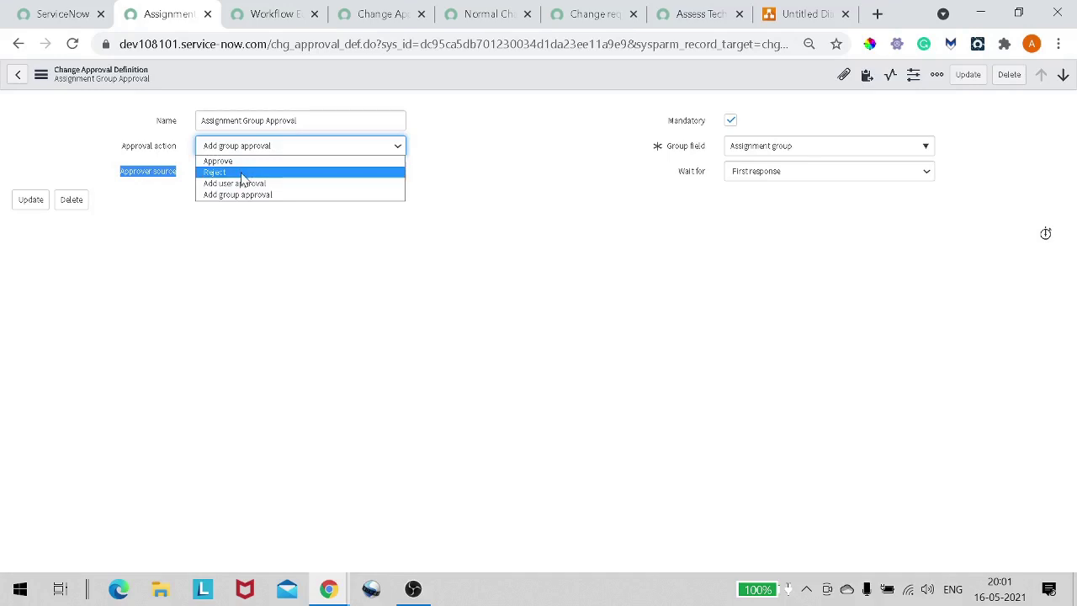
click(152, 207)
double_click(178, 181)
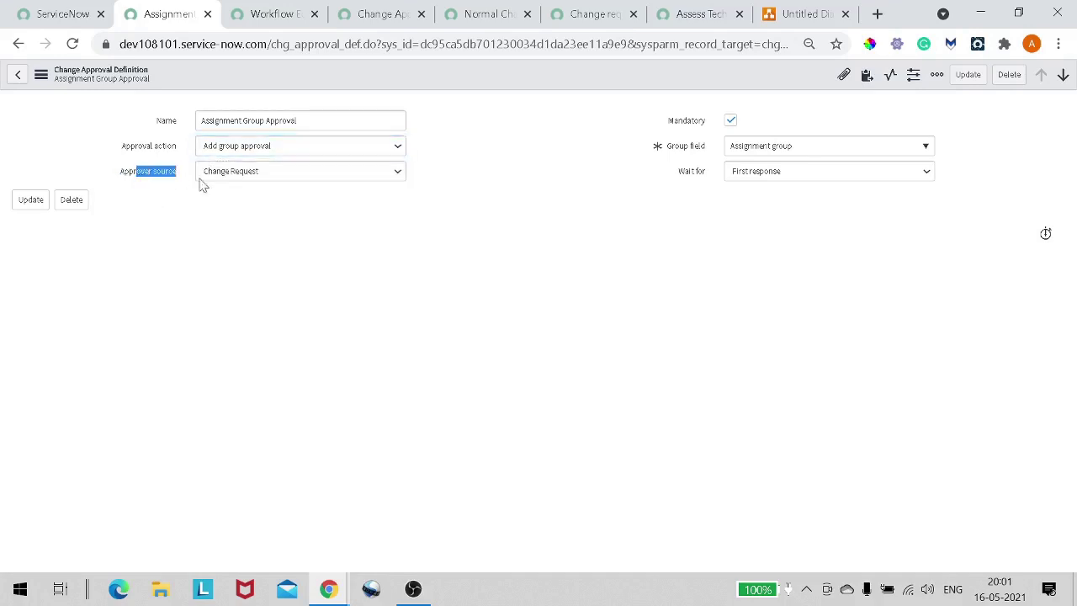
click(257, 175)
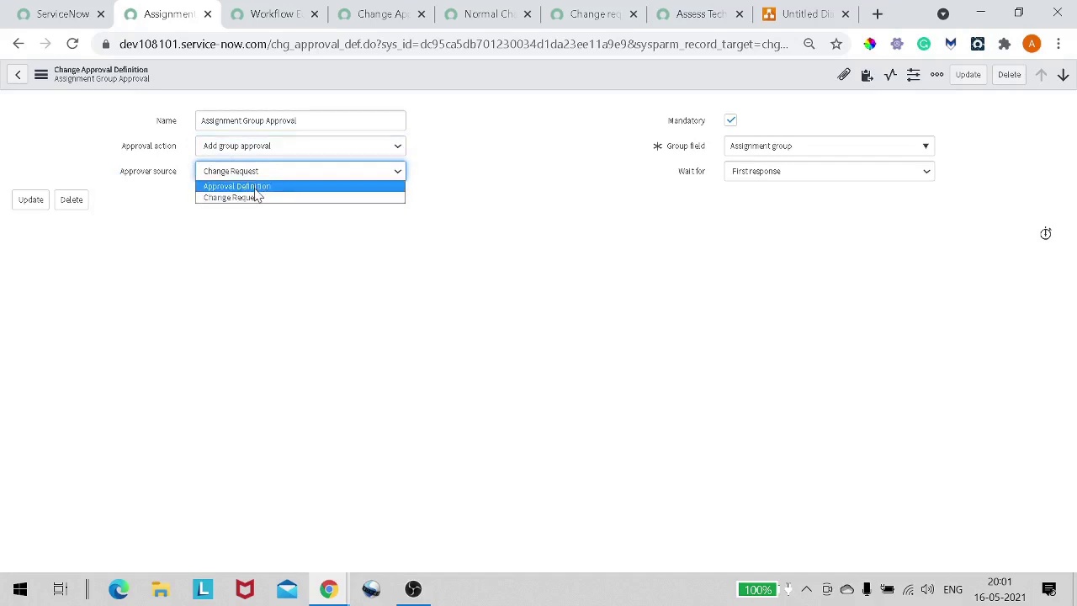
click(216, 199)
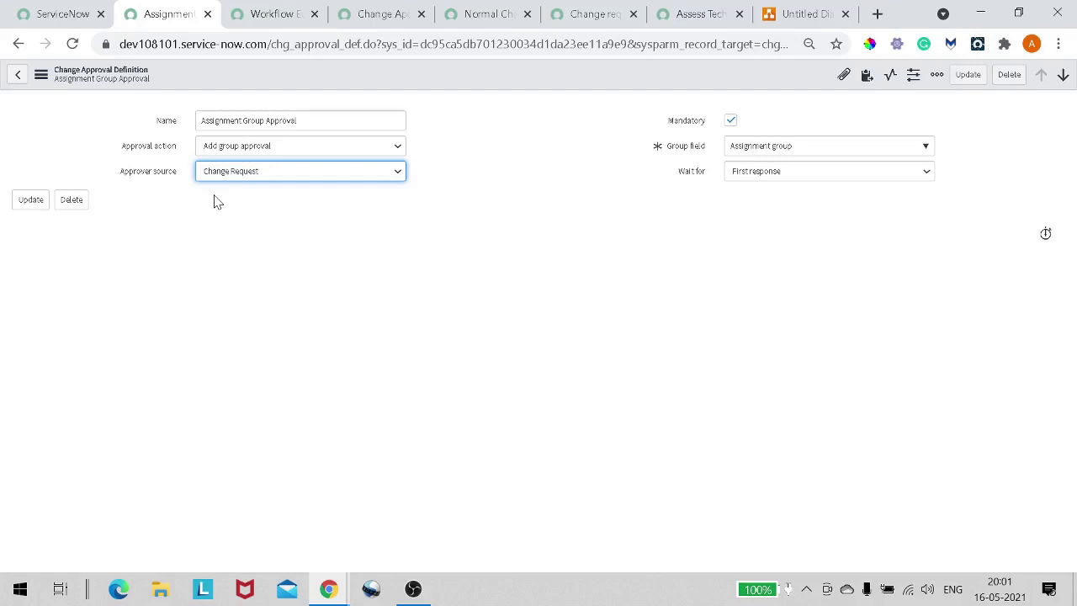
Try All responses and Percentage of users as the Wait for setting, and return it to First response.
click(743, 177)
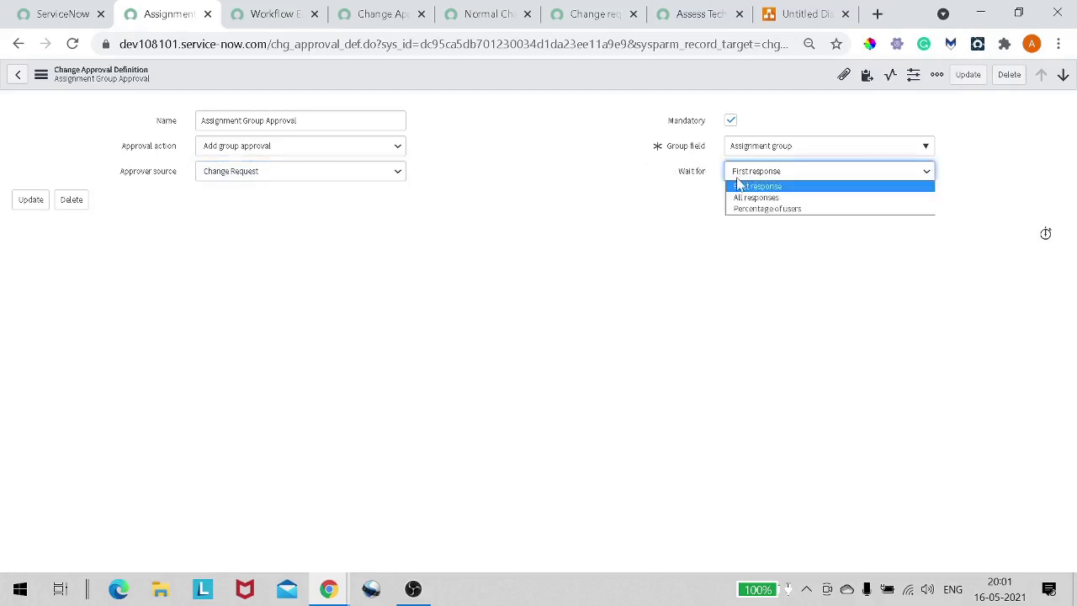
click(745, 186)
click(753, 177)
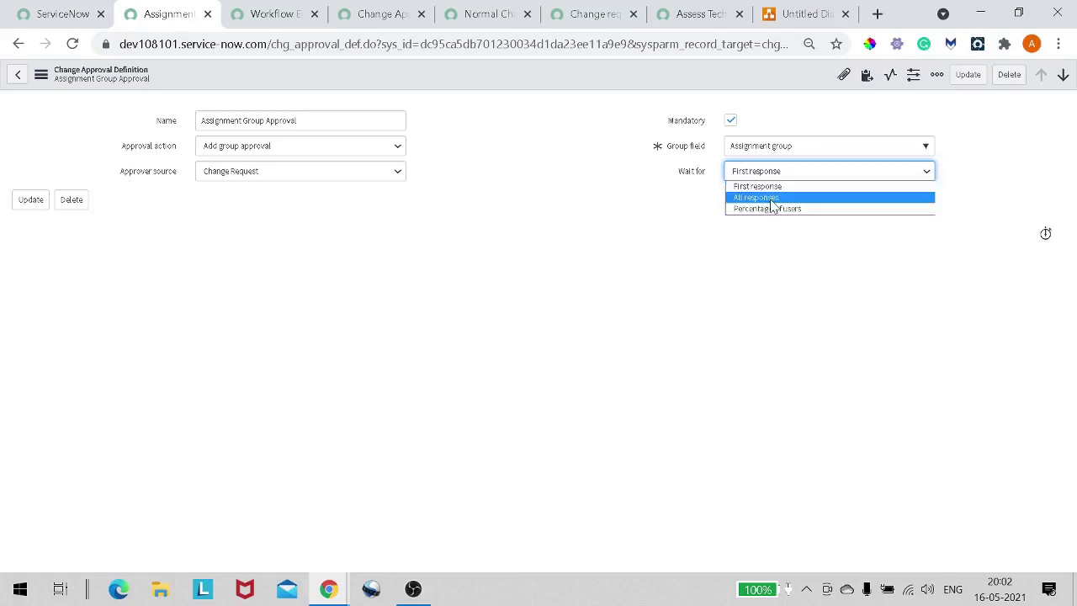
click(773, 198)
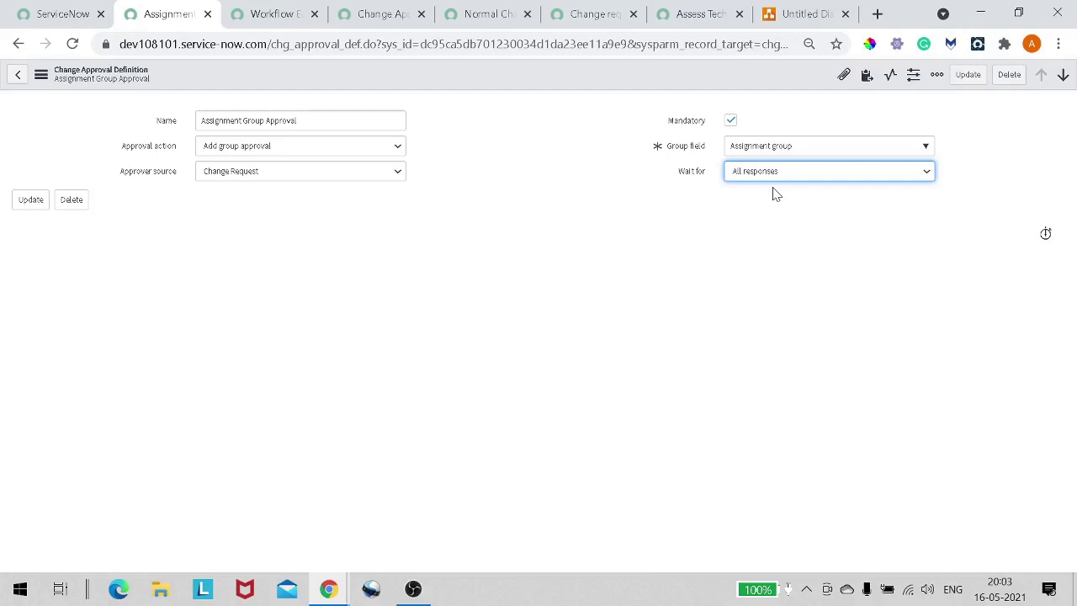
click(789, 171)
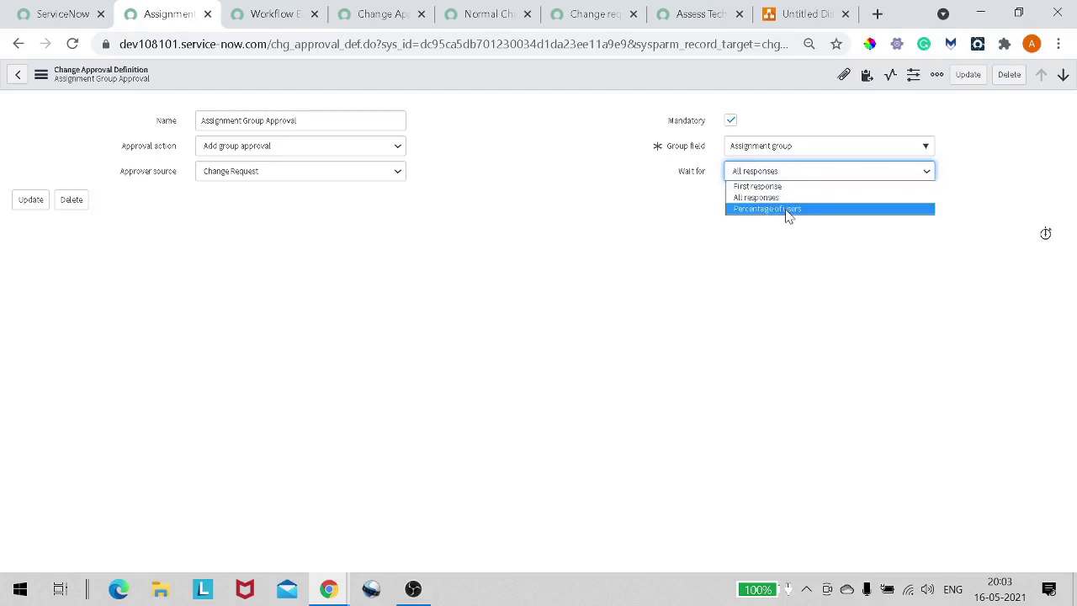
click(788, 210)
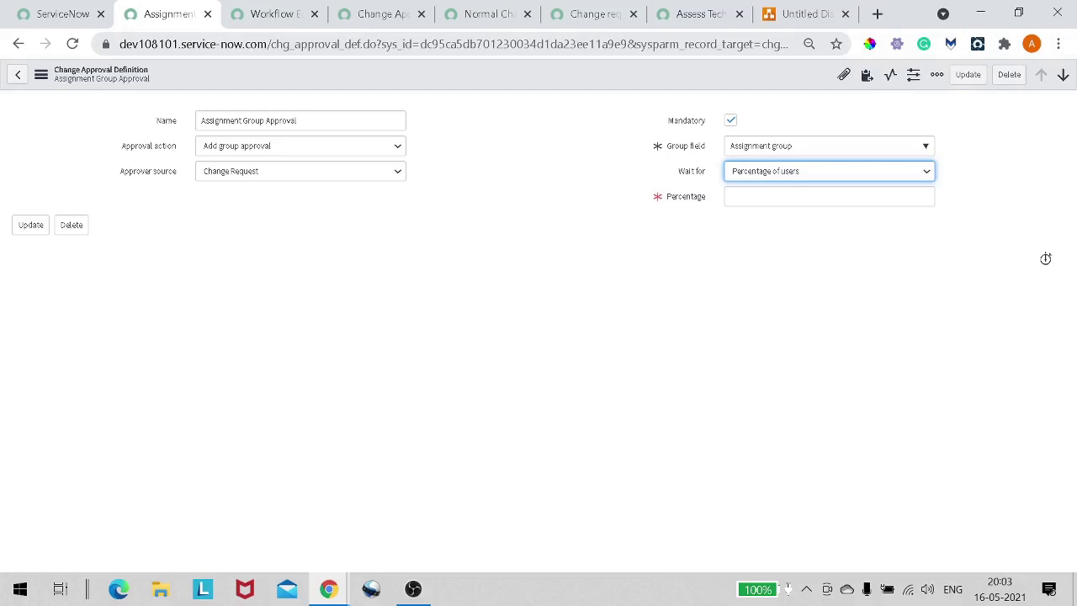
click(751, 174)
click(761, 185)
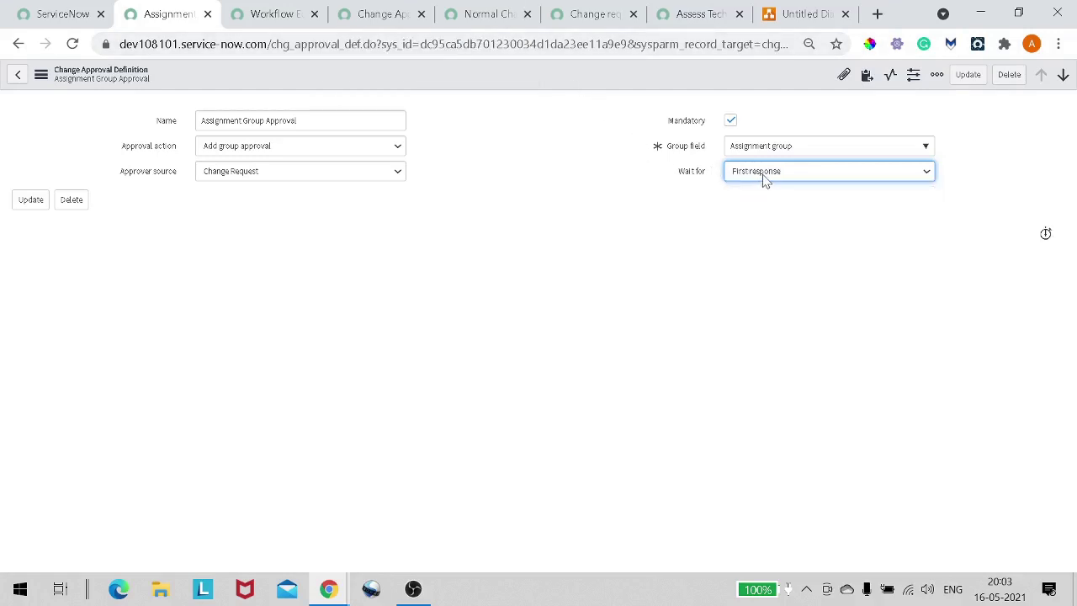
Set Wait for to Percentage of users and start editing the Percentage field.
click(764, 174)
click(776, 209)
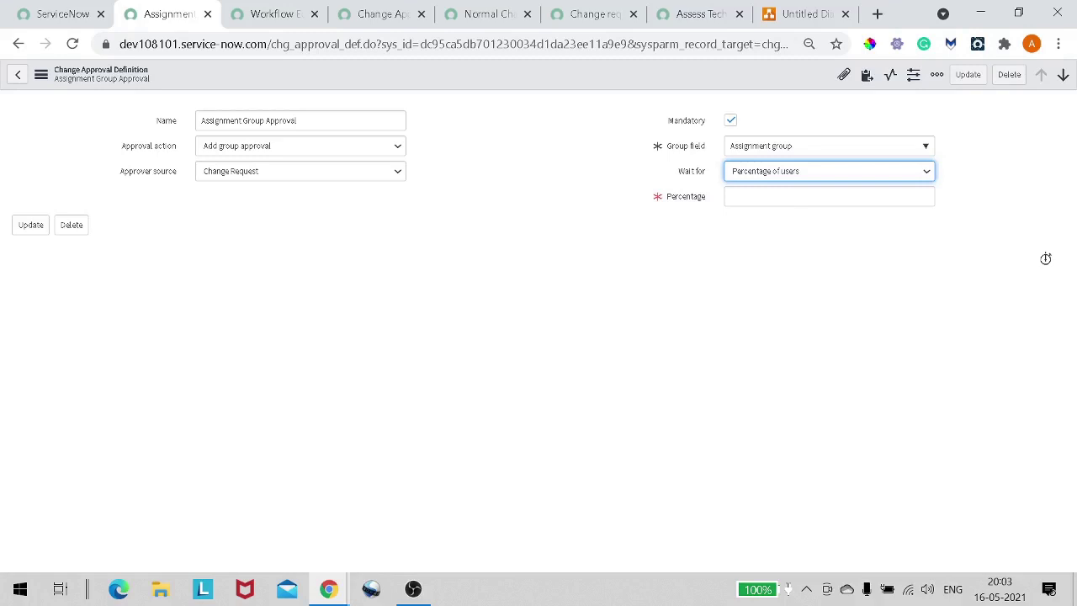
click(780, 196)
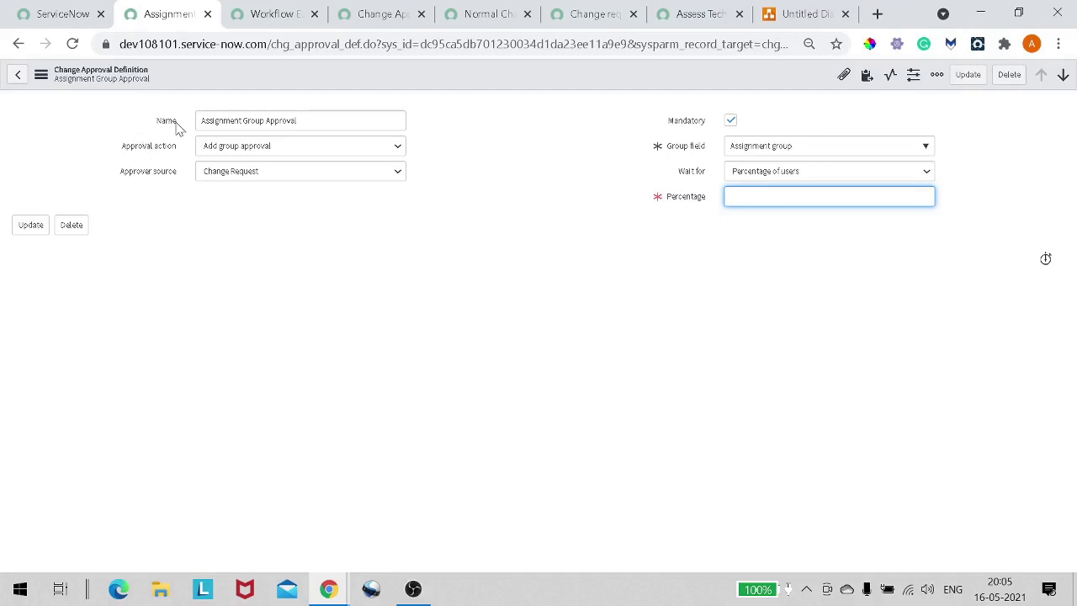
Run through the approval actions Approve, Reject and Add user approval for the Assignment Group Approval definition.
click(261, 154)
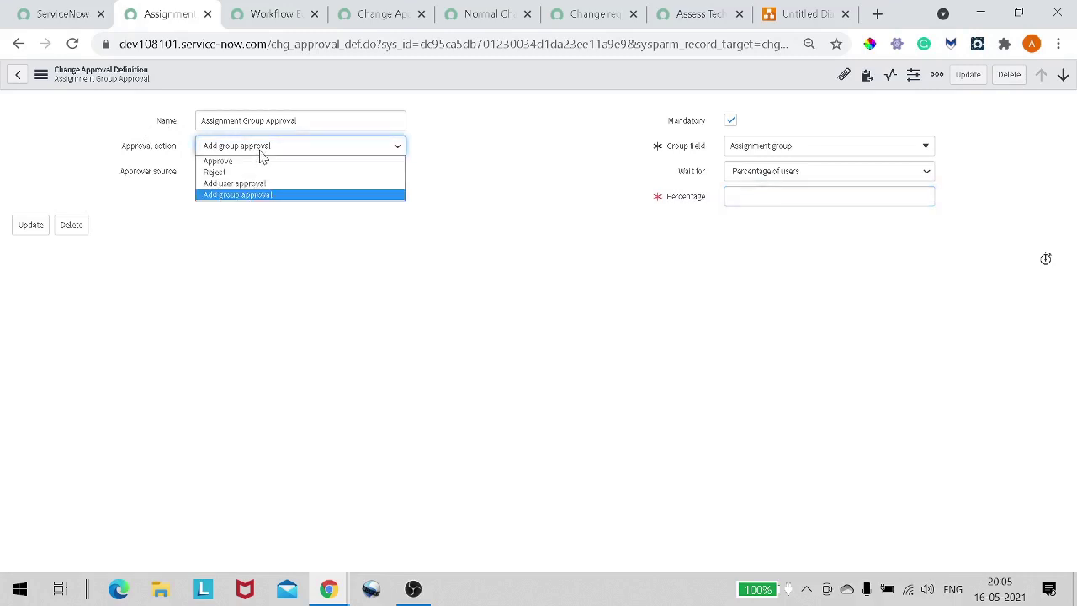
click(261, 153)
key(Tab)
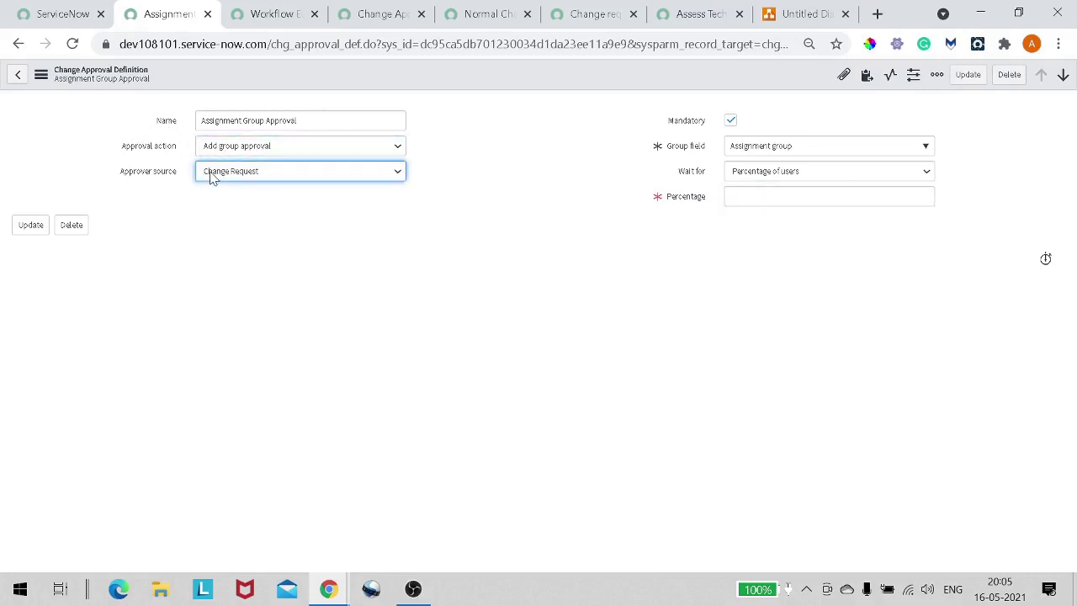
click(312, 145)
click(305, 162)
click(312, 148)
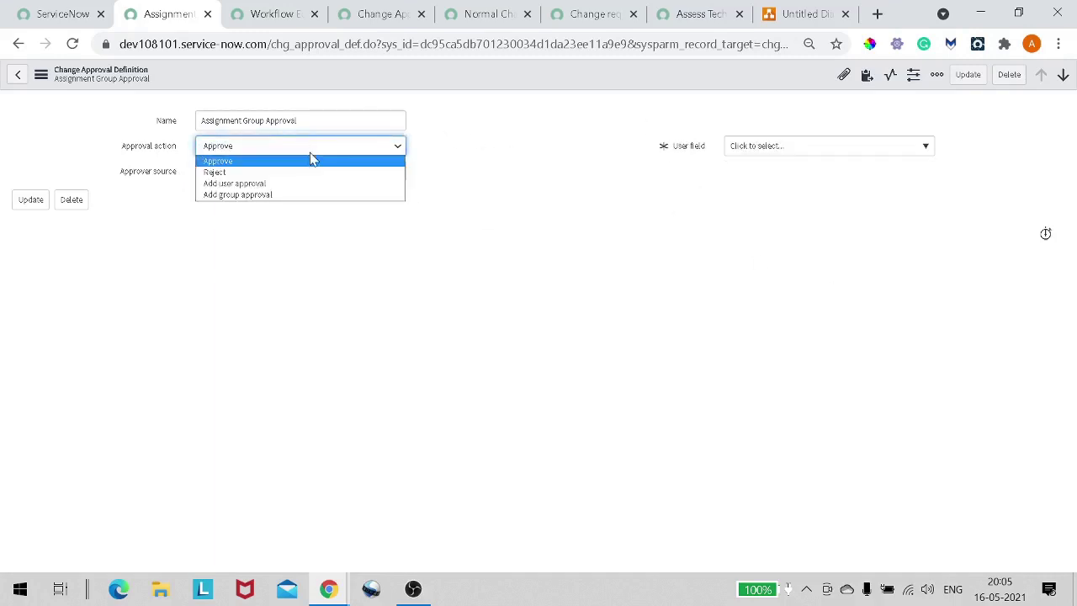
click(308, 173)
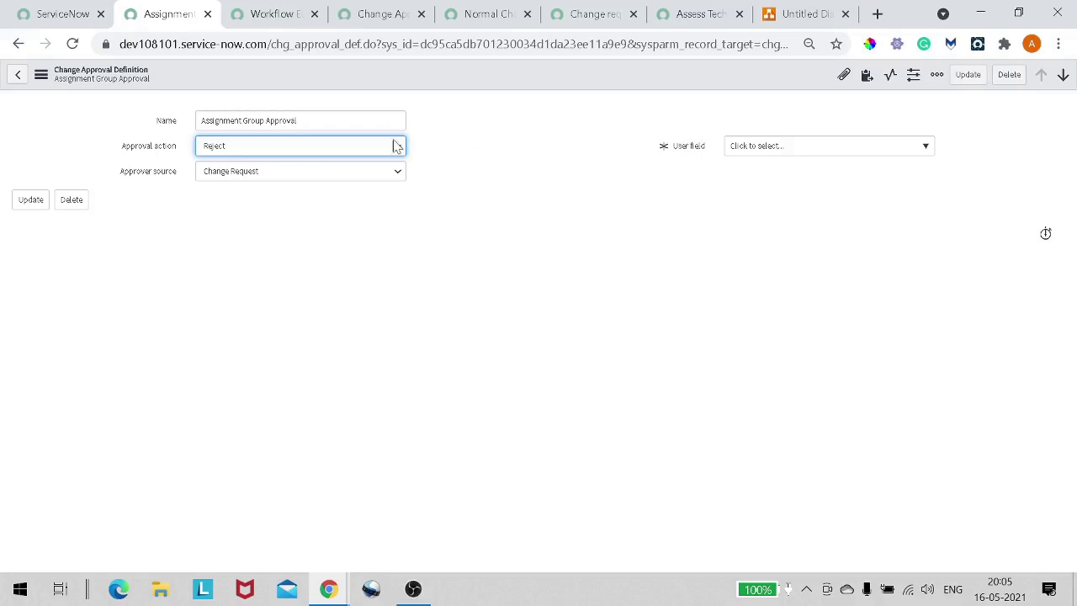
click(368, 147)
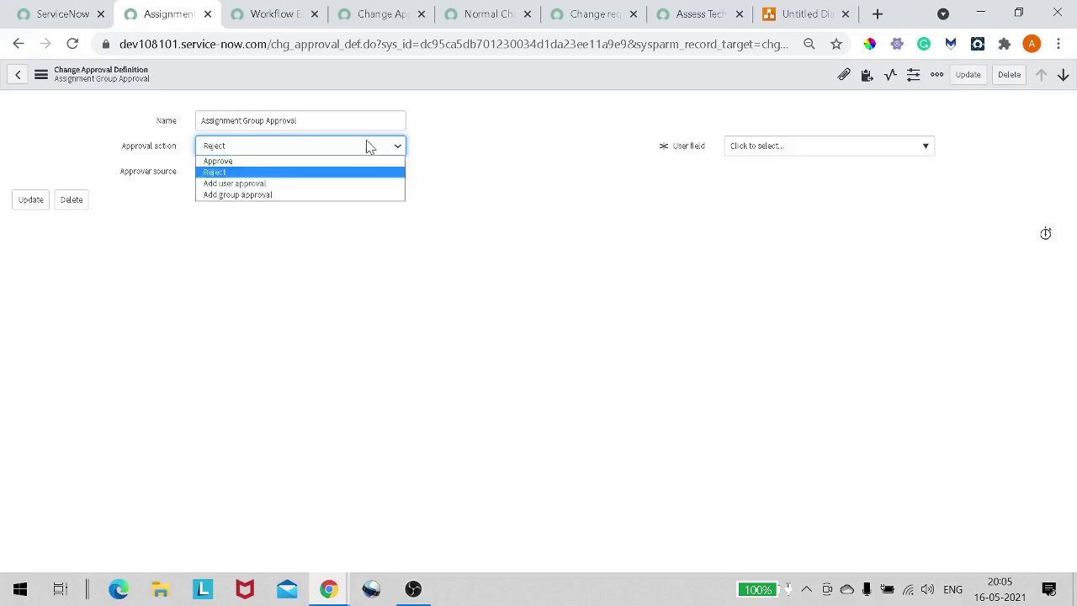
click(353, 184)
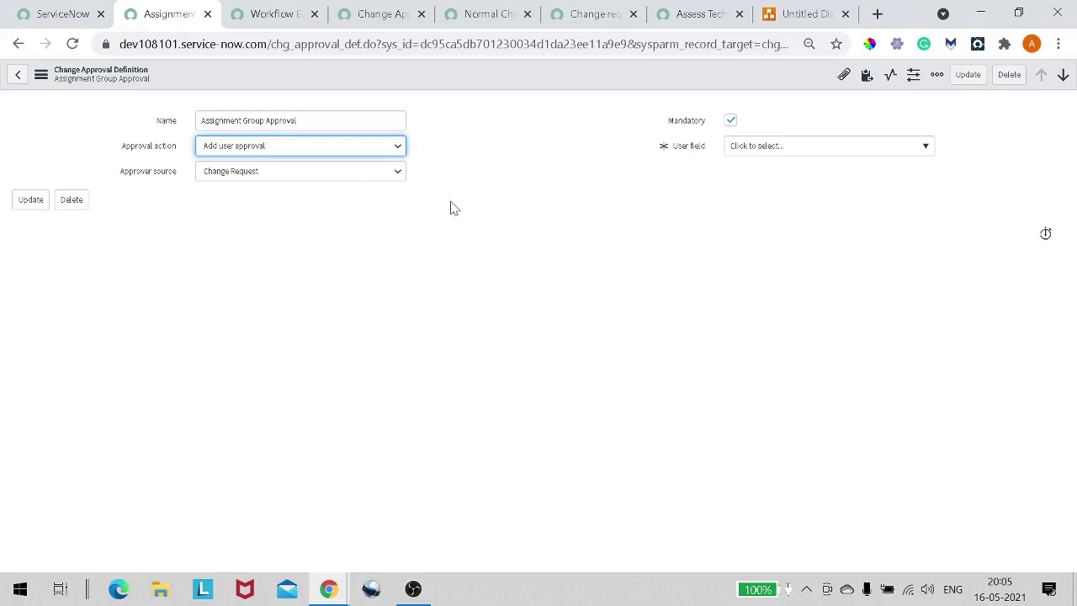
Try Approve as the approval action once more, and set it to Reject.
click(327, 143)
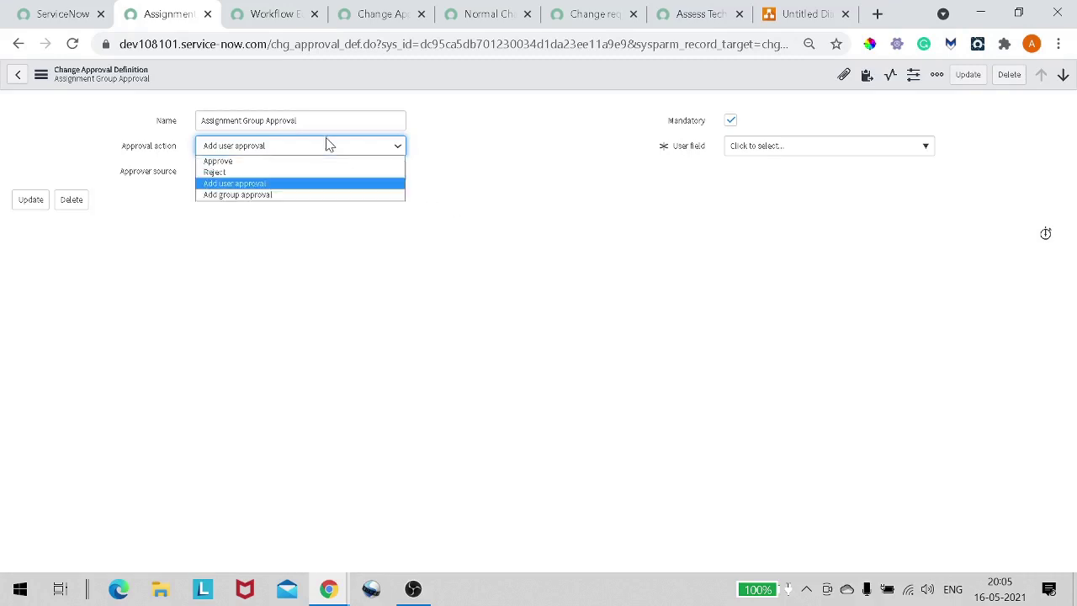
click(308, 162)
click(314, 149)
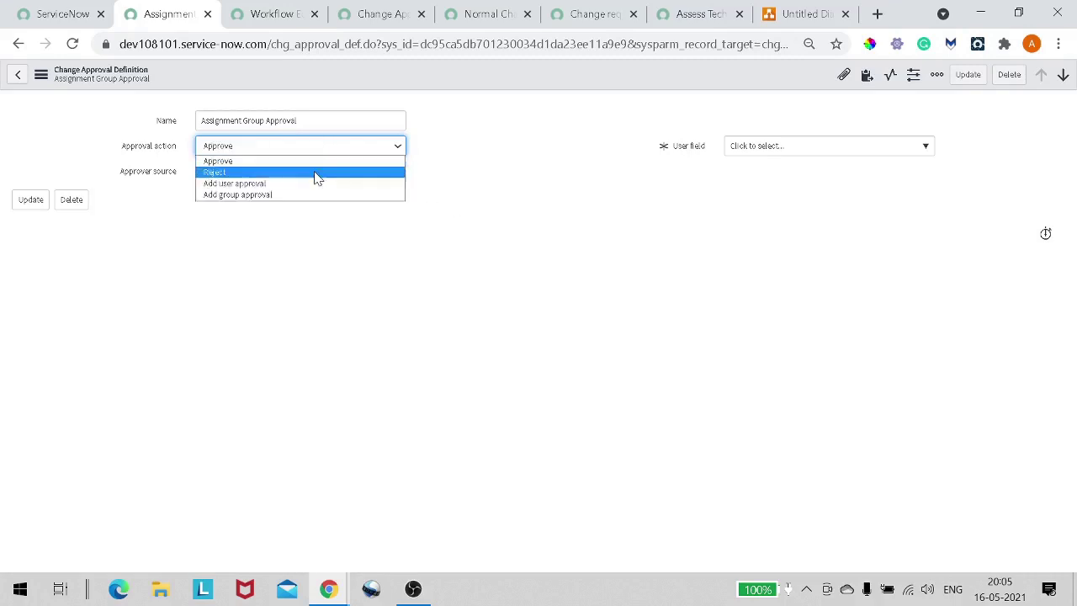
click(317, 173)
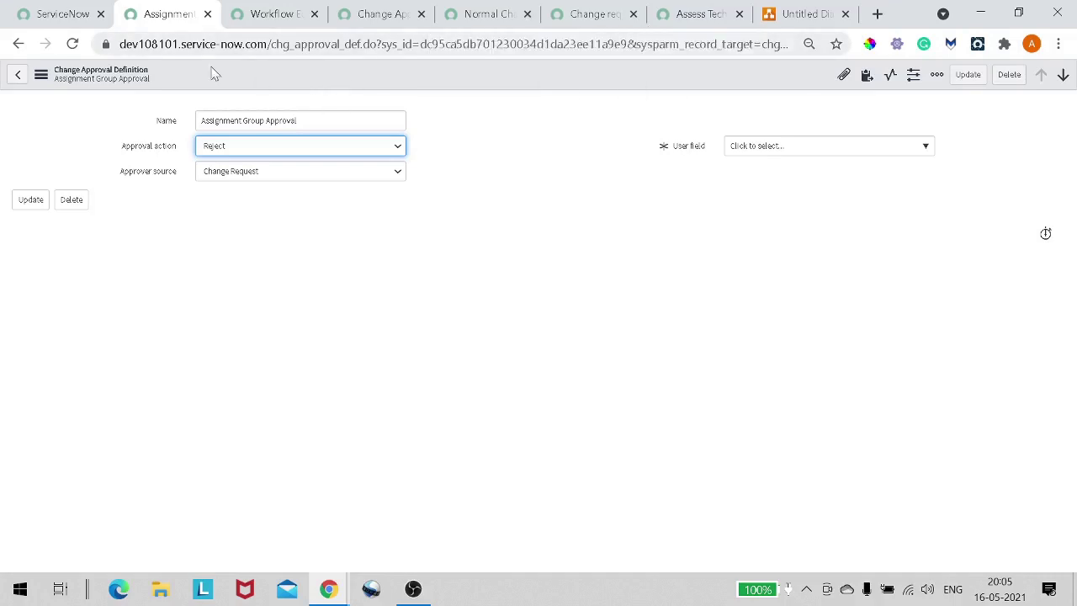
Switch to the diagrams.net diagram showing how the change approval policy leads to the approval definition.
click(73, 17)
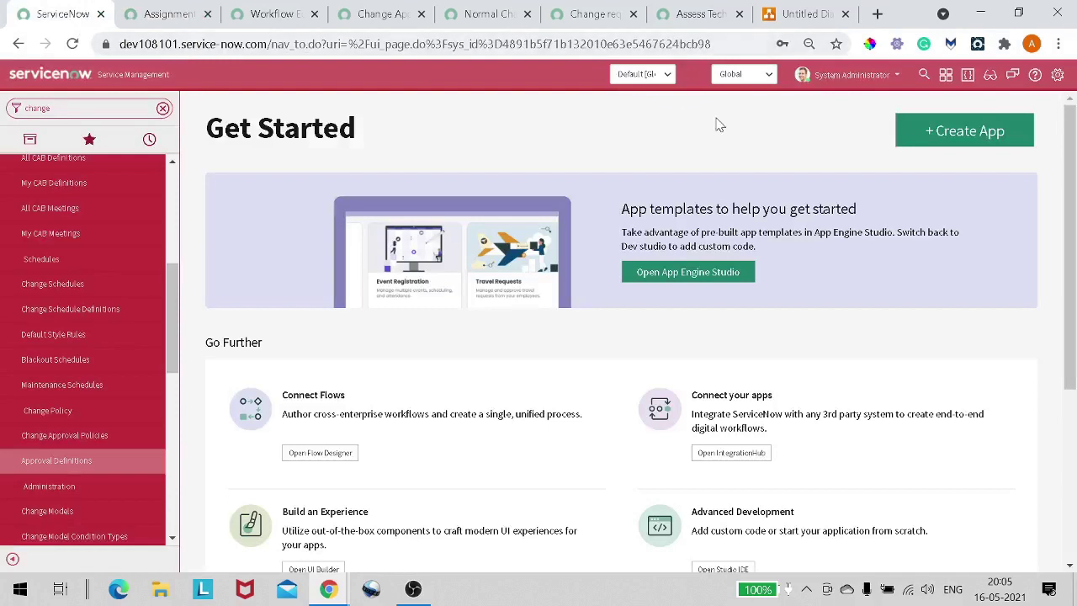
click(796, 16)
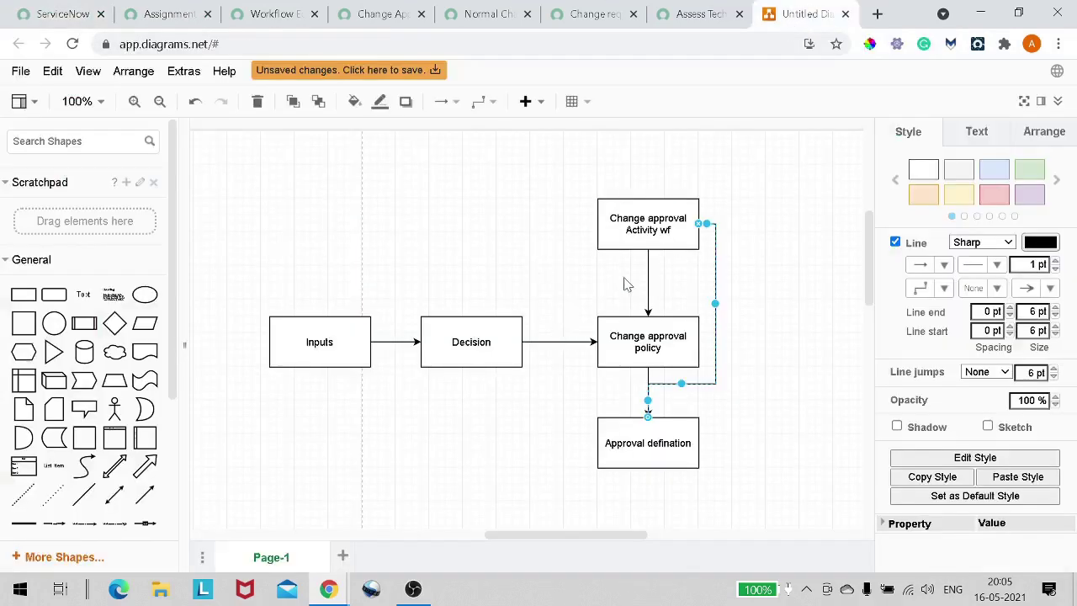